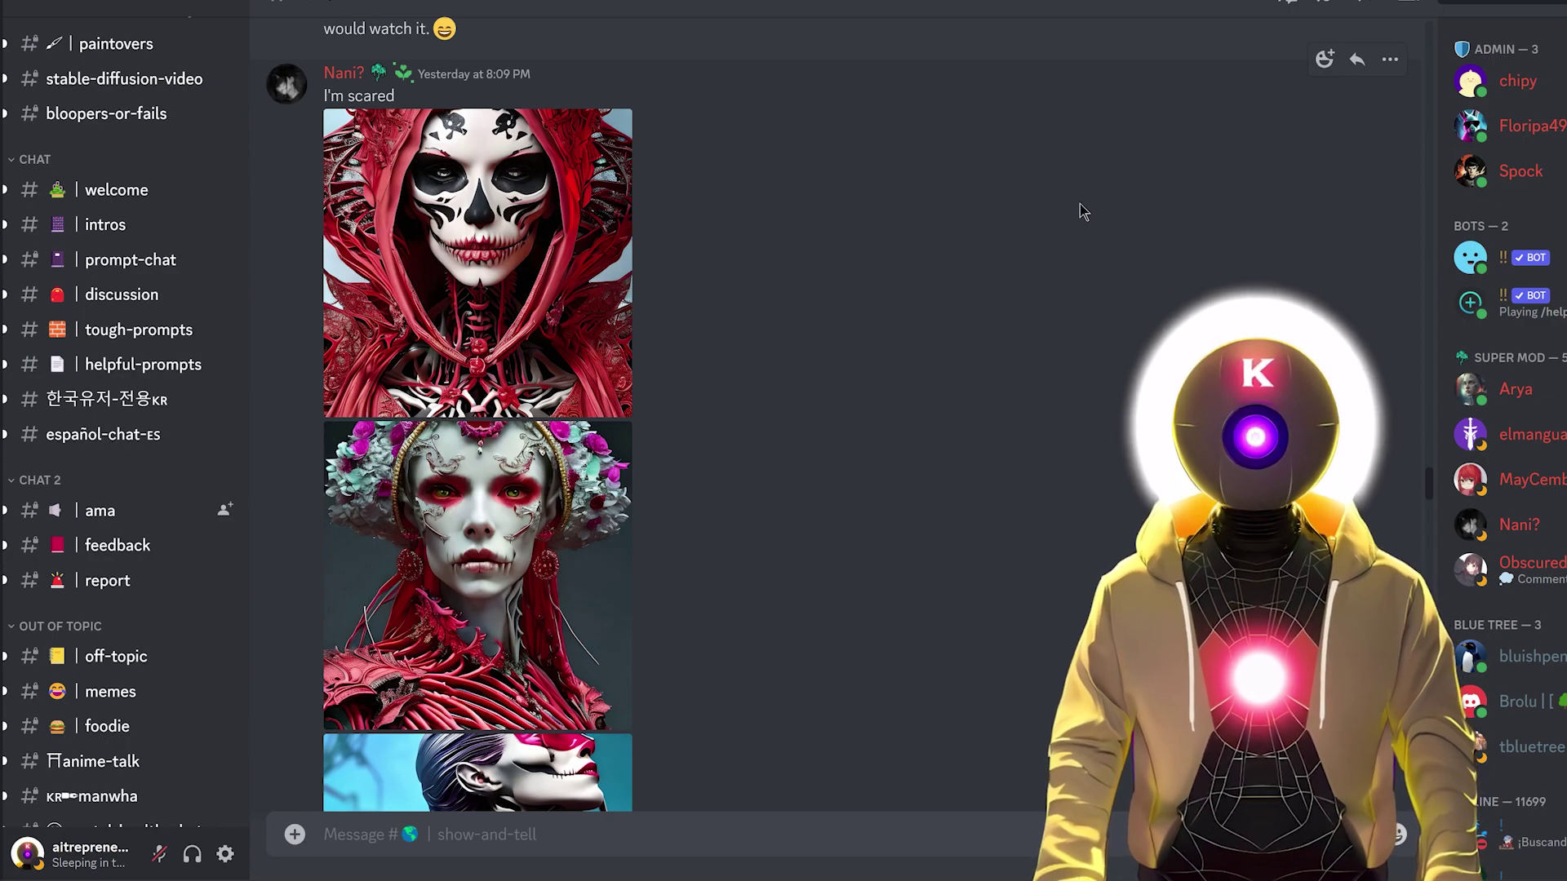
Browse the generated image grids and their prompts in the rookie-19 channel
{"action": "key", "text": "alt+shift+Down"}
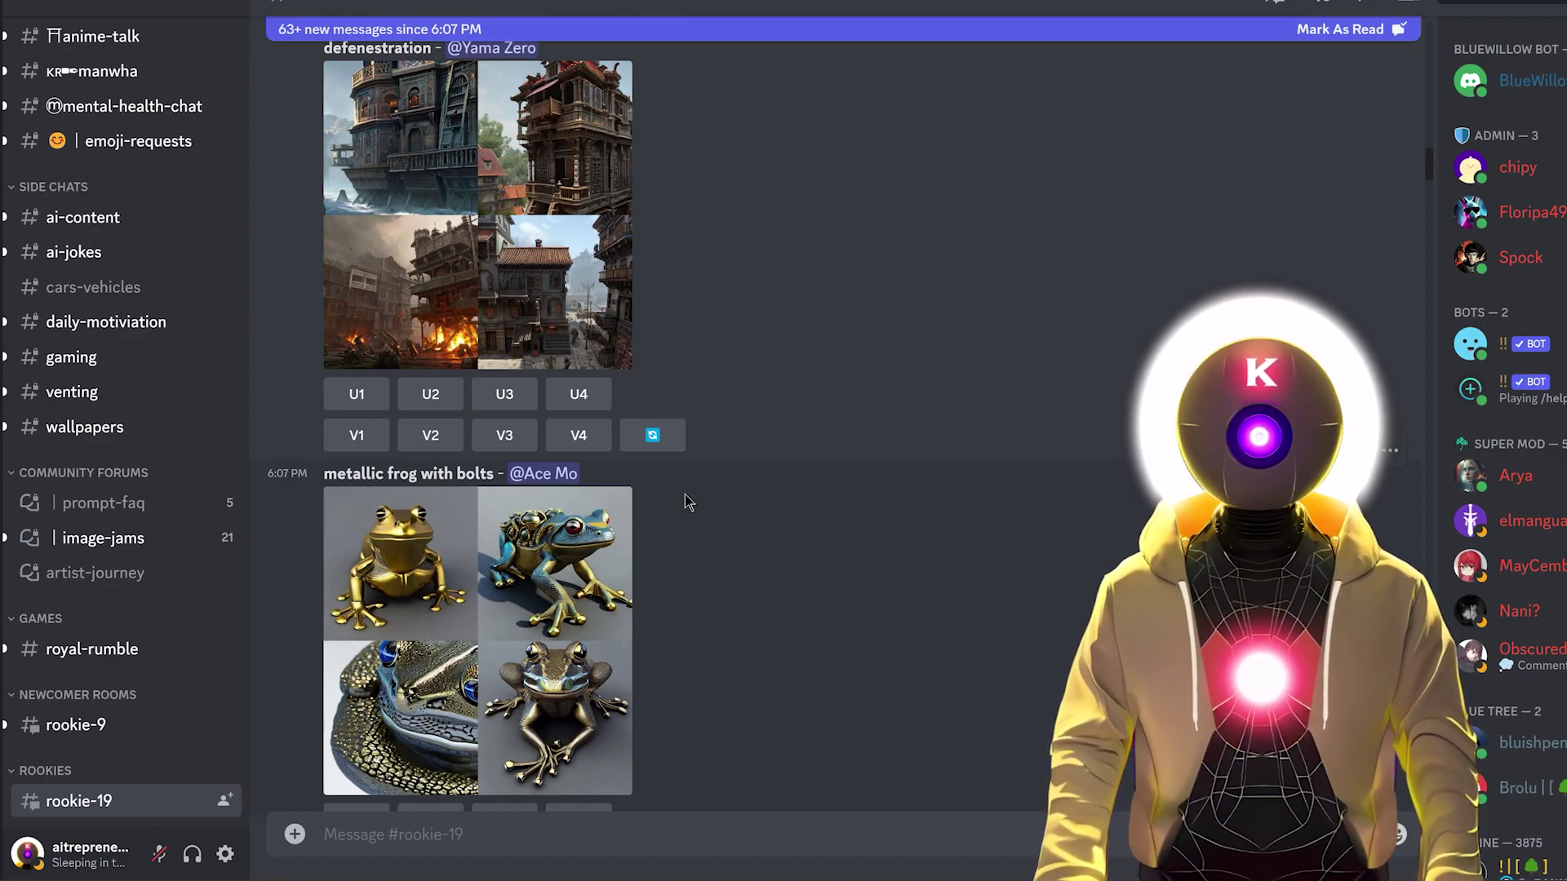
{"action": "scroll", "coordinate": [866, 466], "scroll_direction": "down", "scroll_amount": 7}
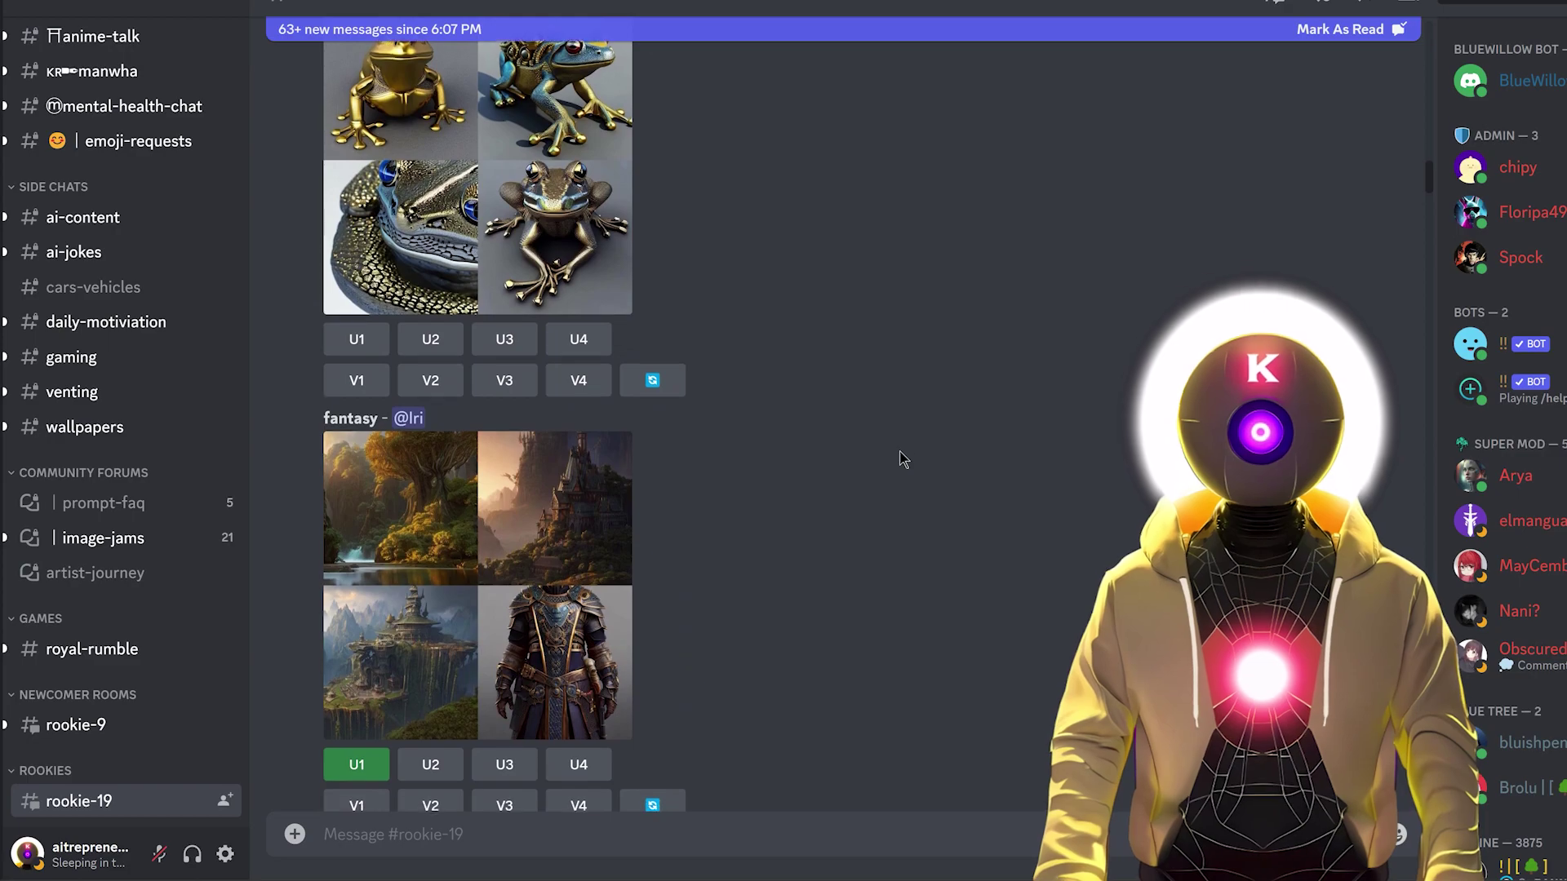
{"action": "scroll", "coordinate": [966, 449], "scroll_direction": "down", "scroll_amount": 5}
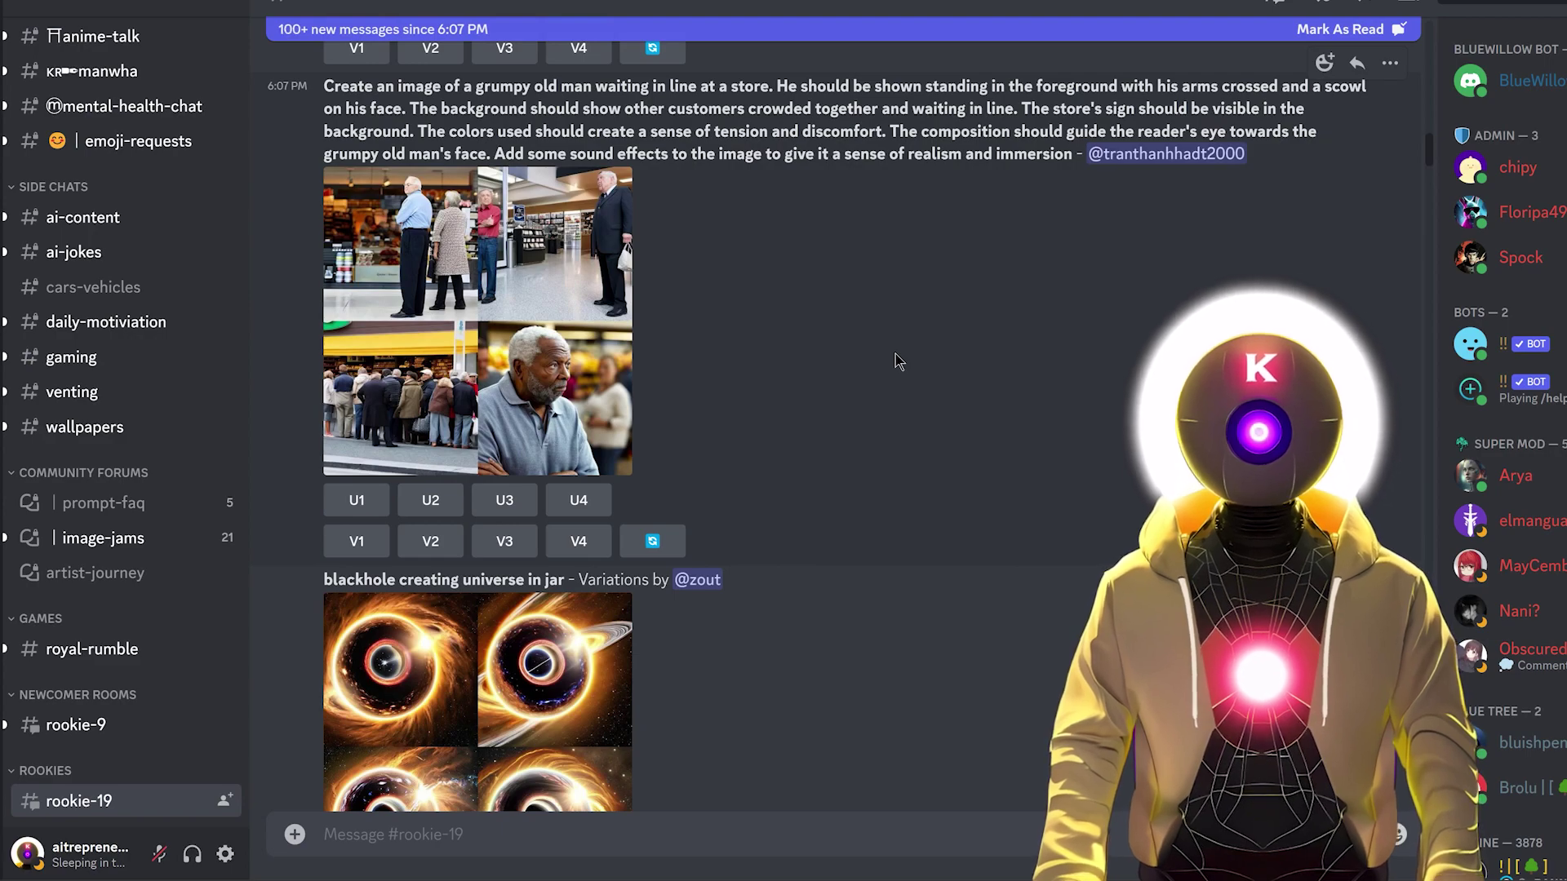
{"action": "scroll", "coordinate": [898, 361], "scroll_direction": "down", "scroll_amount": 3}
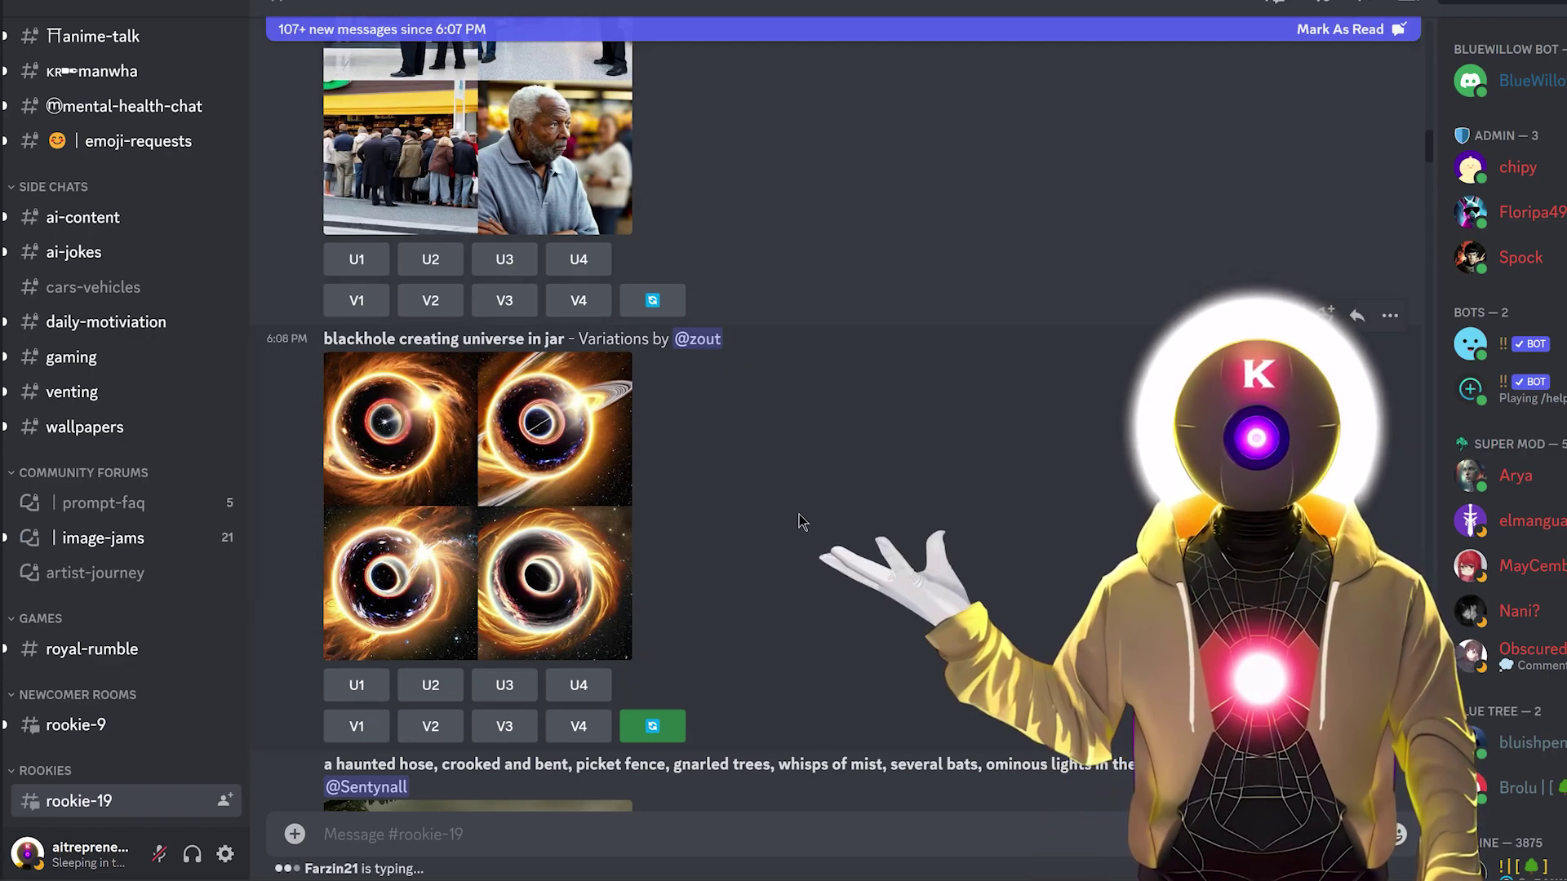
{"action": "scroll", "coordinate": [813, 433], "scroll_direction": "down", "scroll_amount": 8}
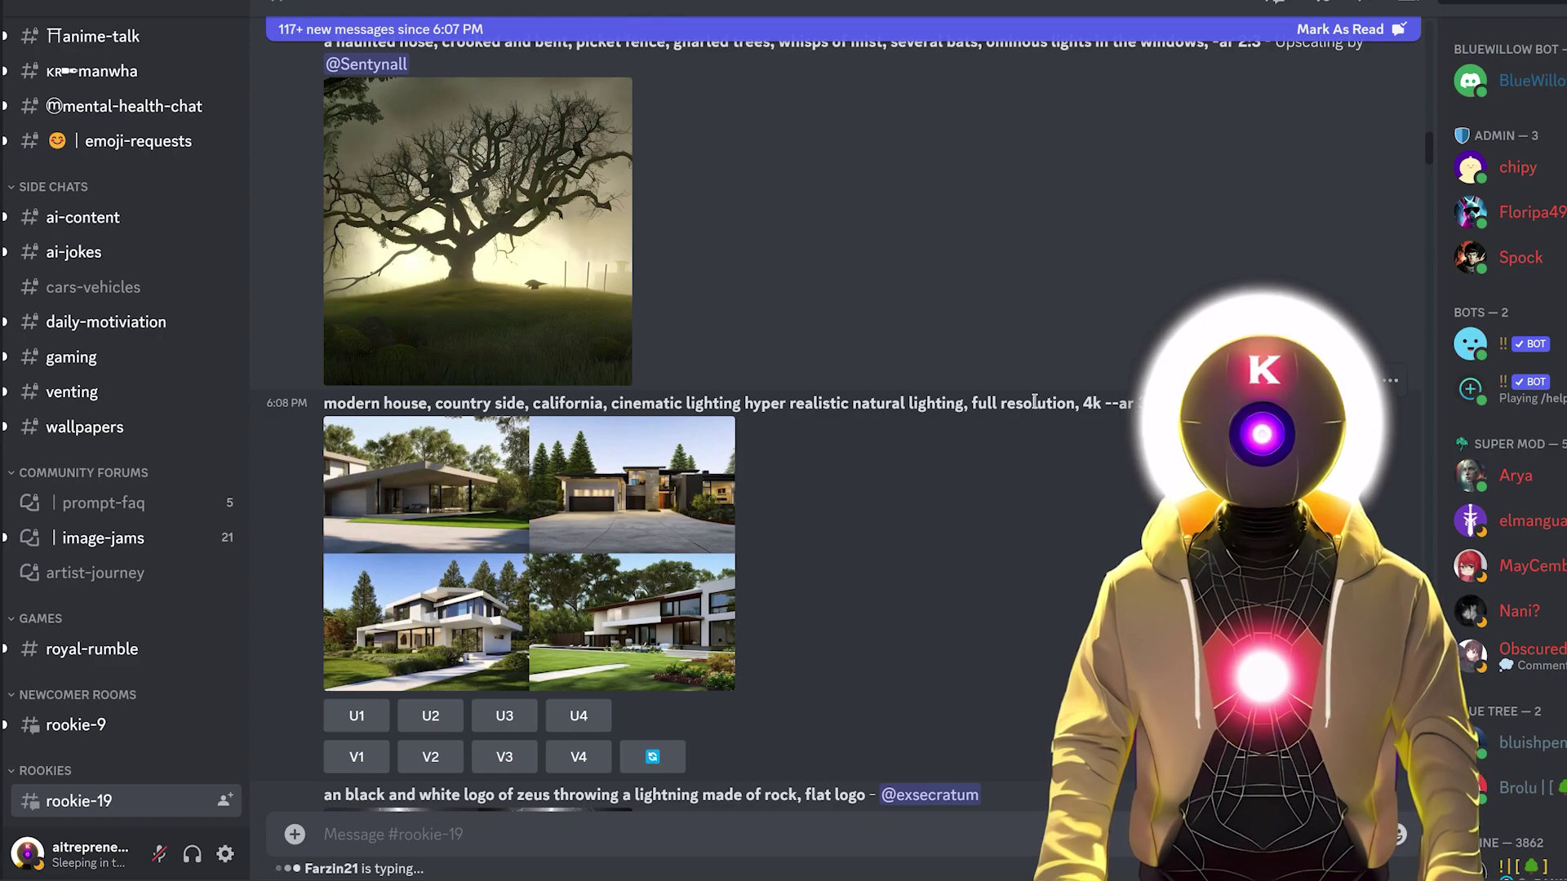
{"action": "scroll", "coordinate": [1052, 323], "scroll_direction": "down", "scroll_amount": 5}
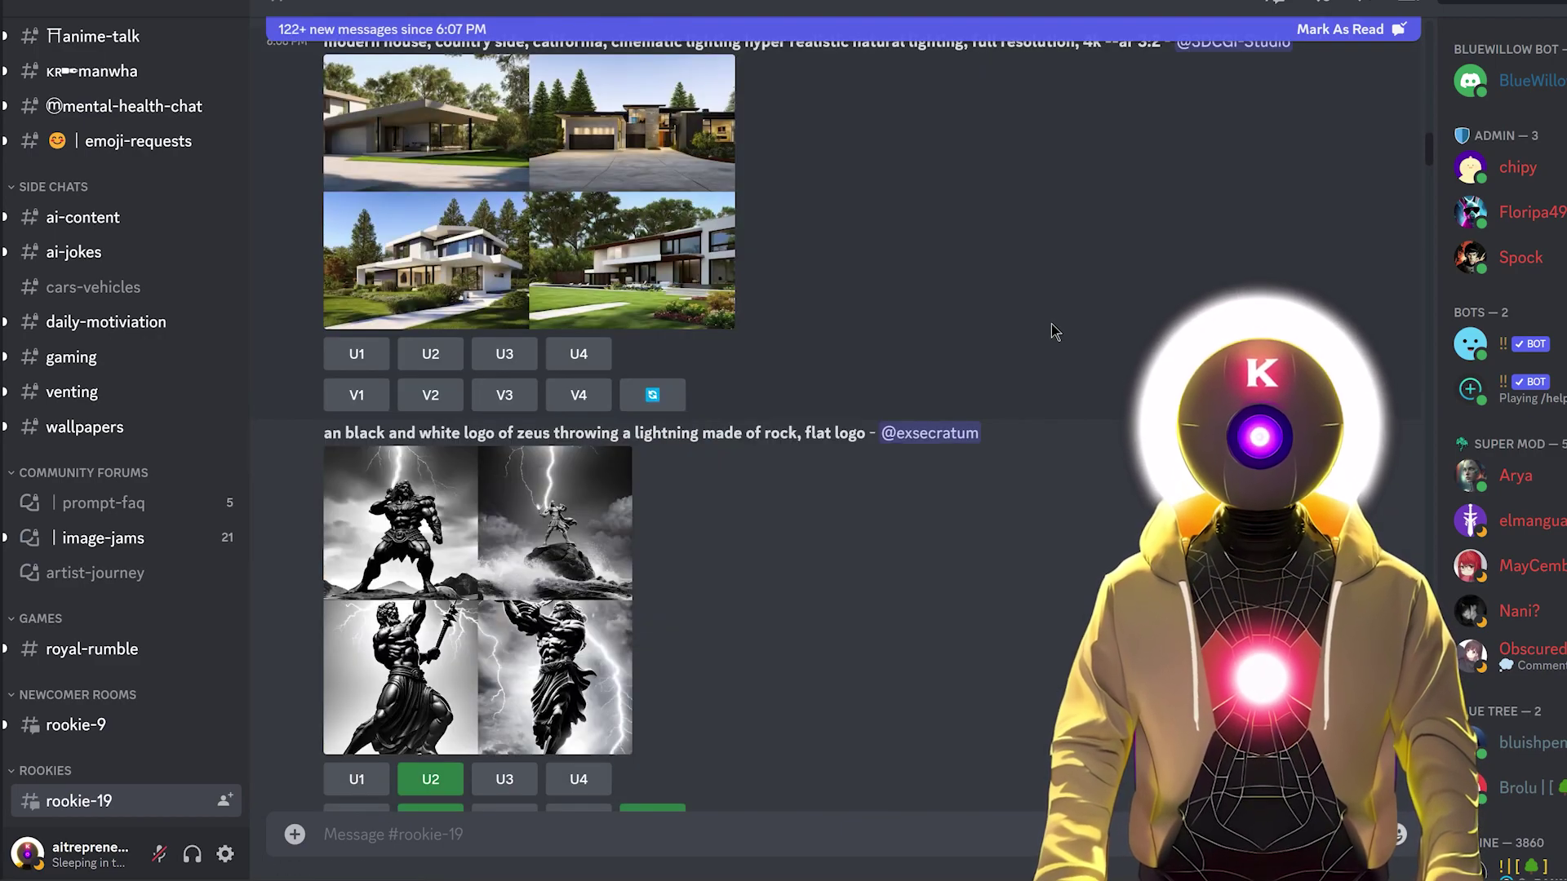
{"action": "scroll", "coordinate": [1113, 306], "scroll_direction": "down", "scroll_amount": 6}
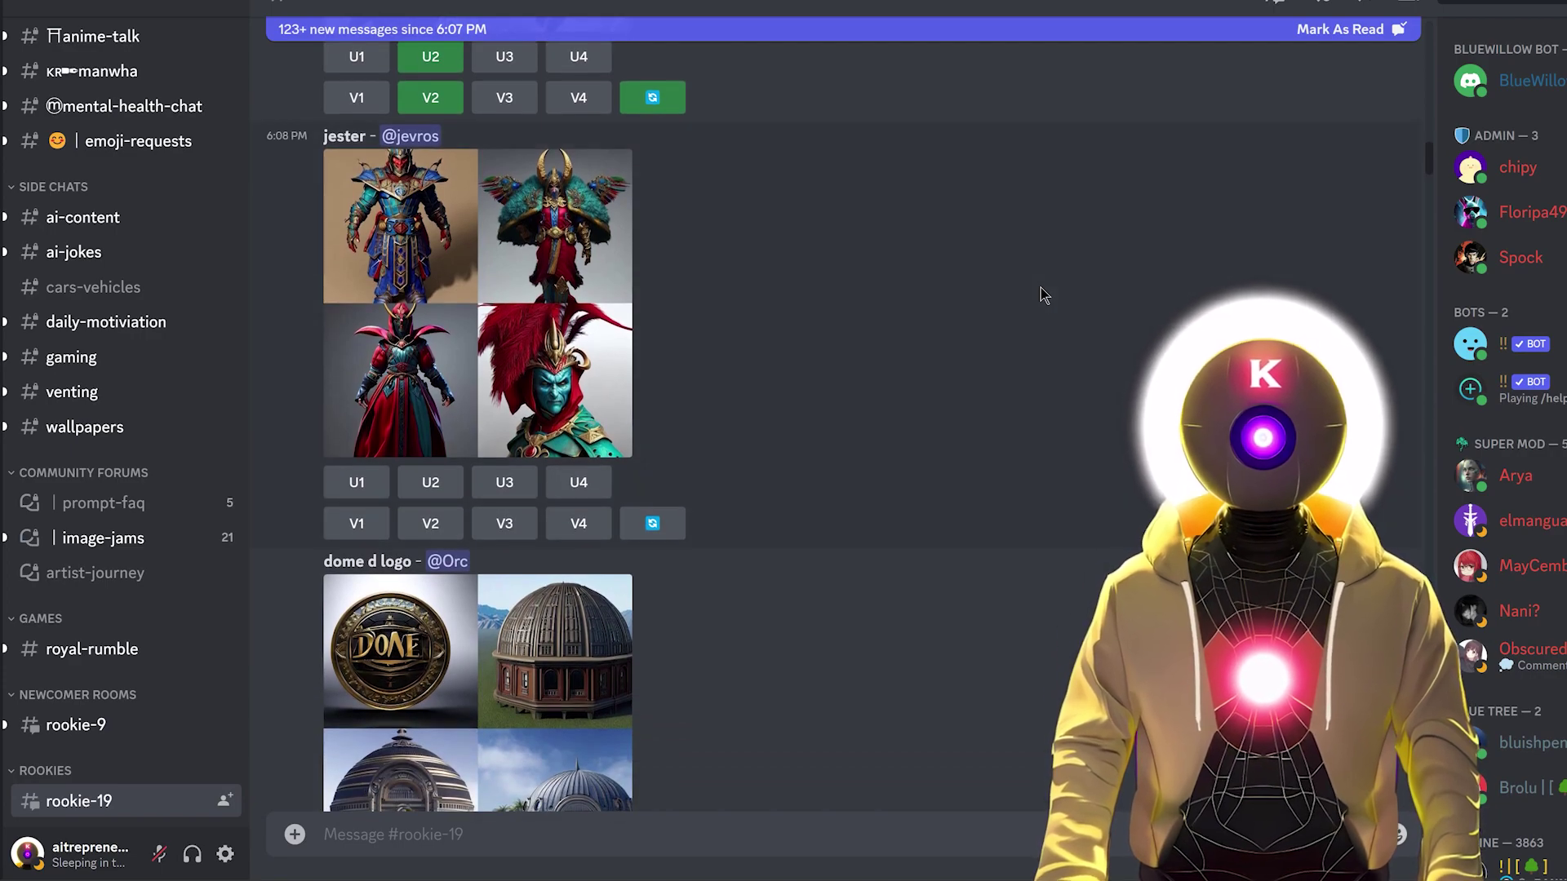
{"action": "scroll", "coordinate": [1041, 287], "scroll_direction": "down", "scroll_amount": 1}
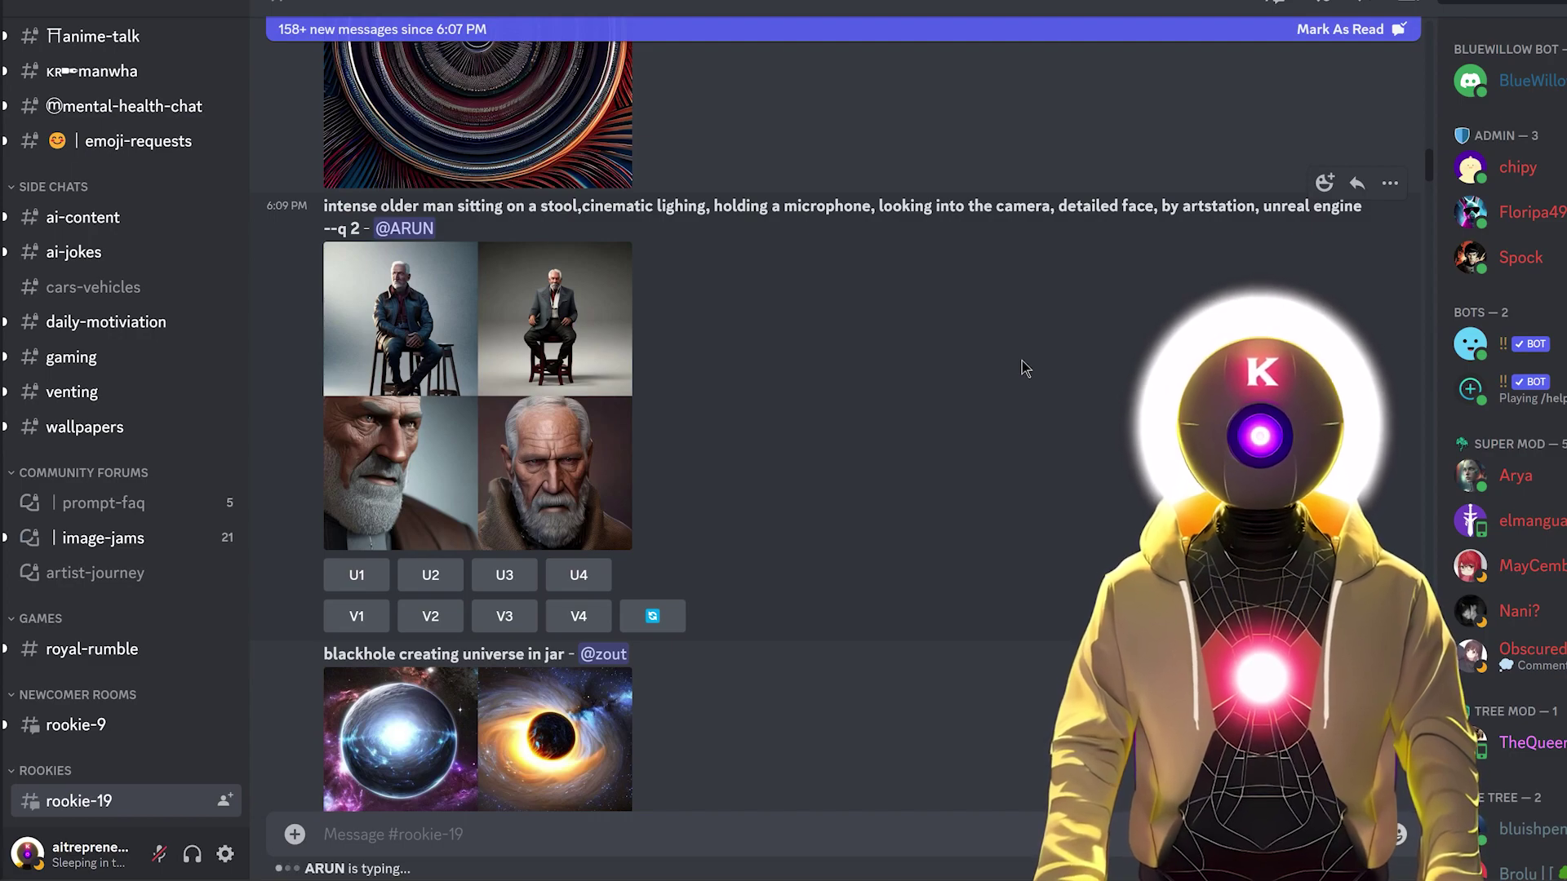
{"action": "scroll", "coordinate": [819, 409], "scroll_direction": "down", "scroll_amount": 3}
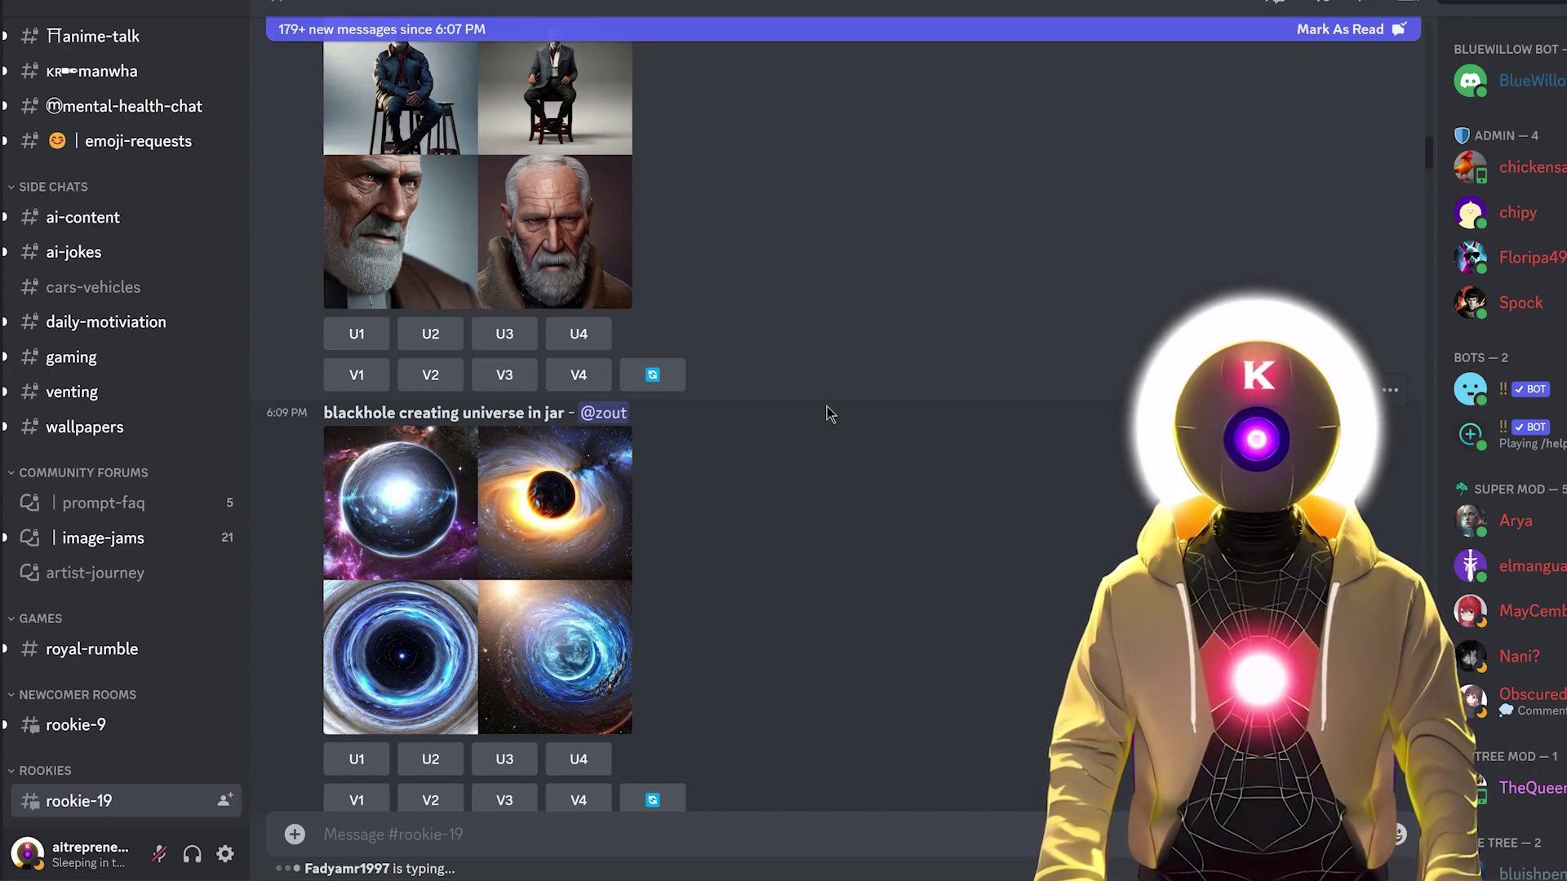
{"action": "scroll", "coordinate": [1061, 314], "scroll_direction": "down", "scroll_amount": 8}
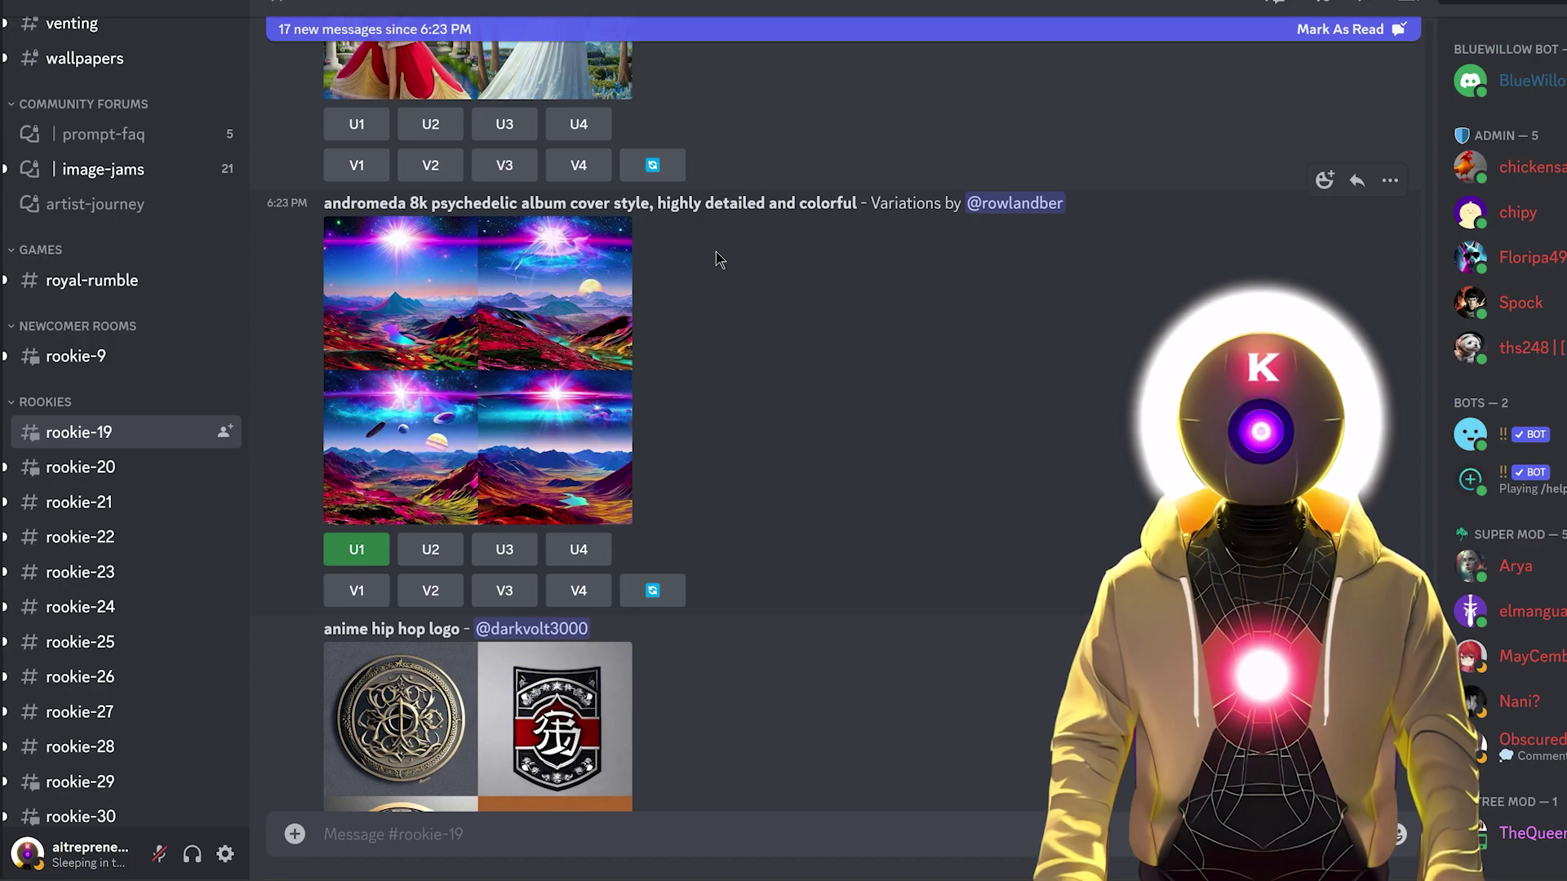
{"action": "scroll", "coordinate": [909, 252], "scroll_direction": "down", "scroll_amount": 8}
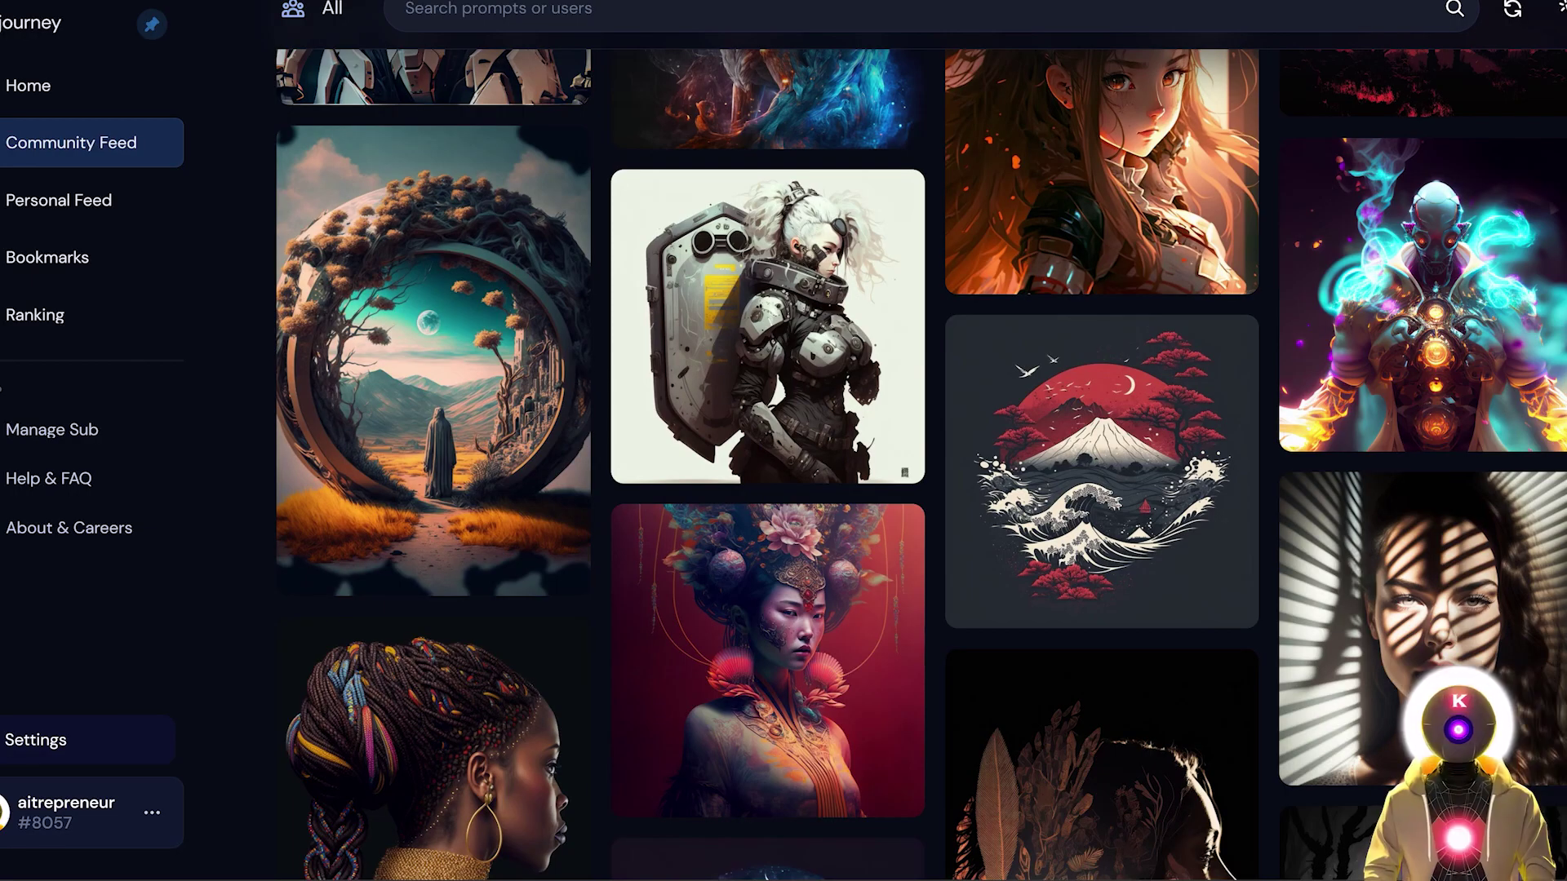
Switch to Midjourney, look through the community feed's images and open the subscription management page
{"action": "scroll", "coordinate": [920, 465], "scroll_direction": "down", "scroll_amount": 2}
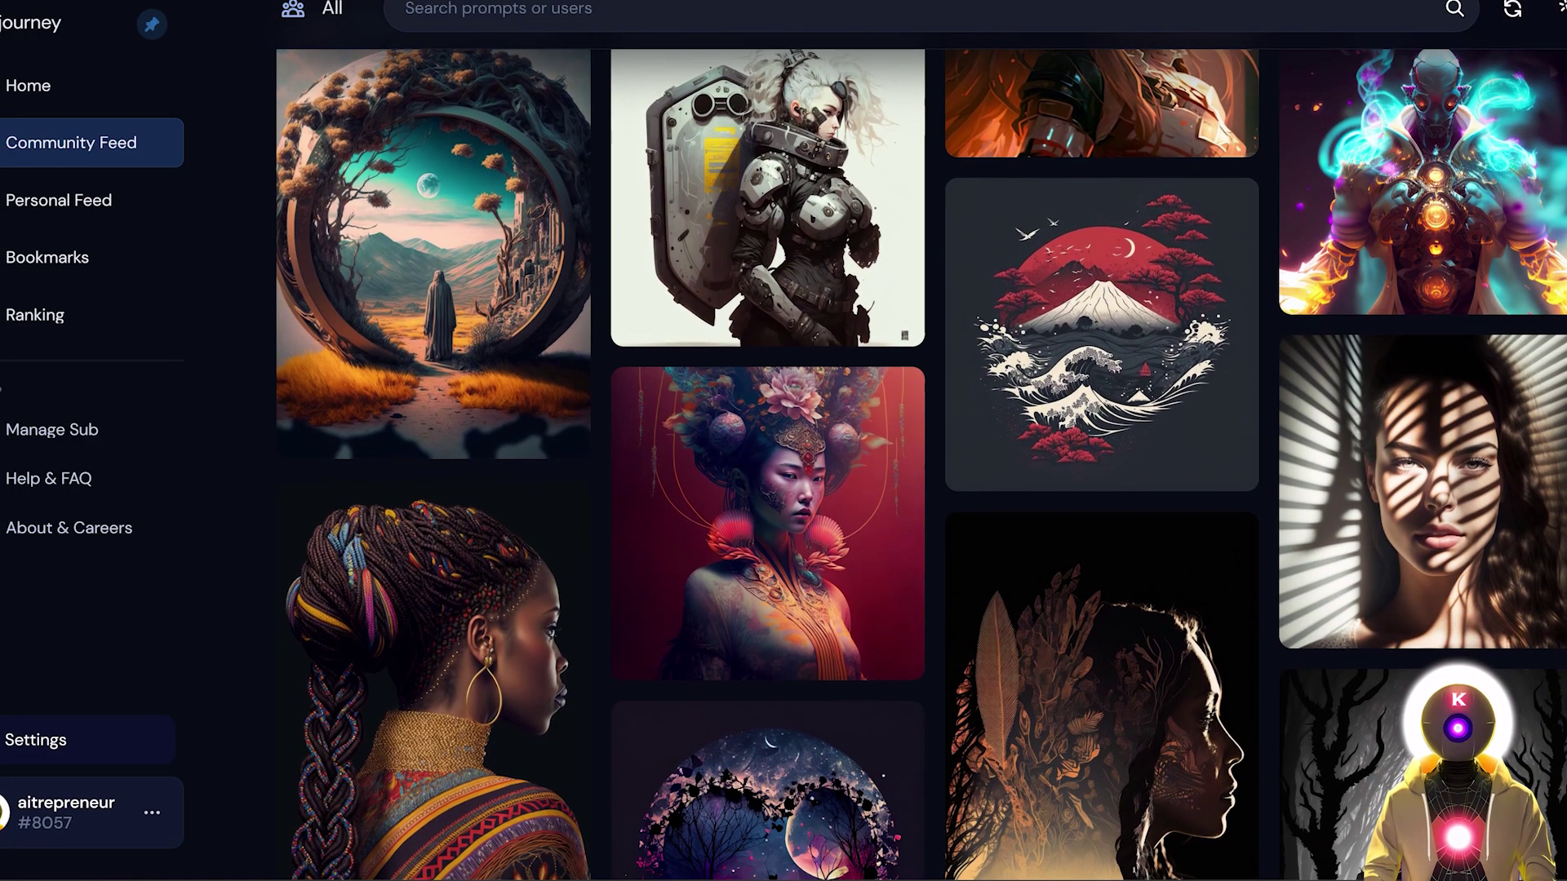
{"action": "scroll", "coordinate": [920, 466], "scroll_direction": "down", "scroll_amount": 3}
{"action": "scroll", "coordinate": [920, 465], "scroll_direction": "down", "scroll_amount": 4}
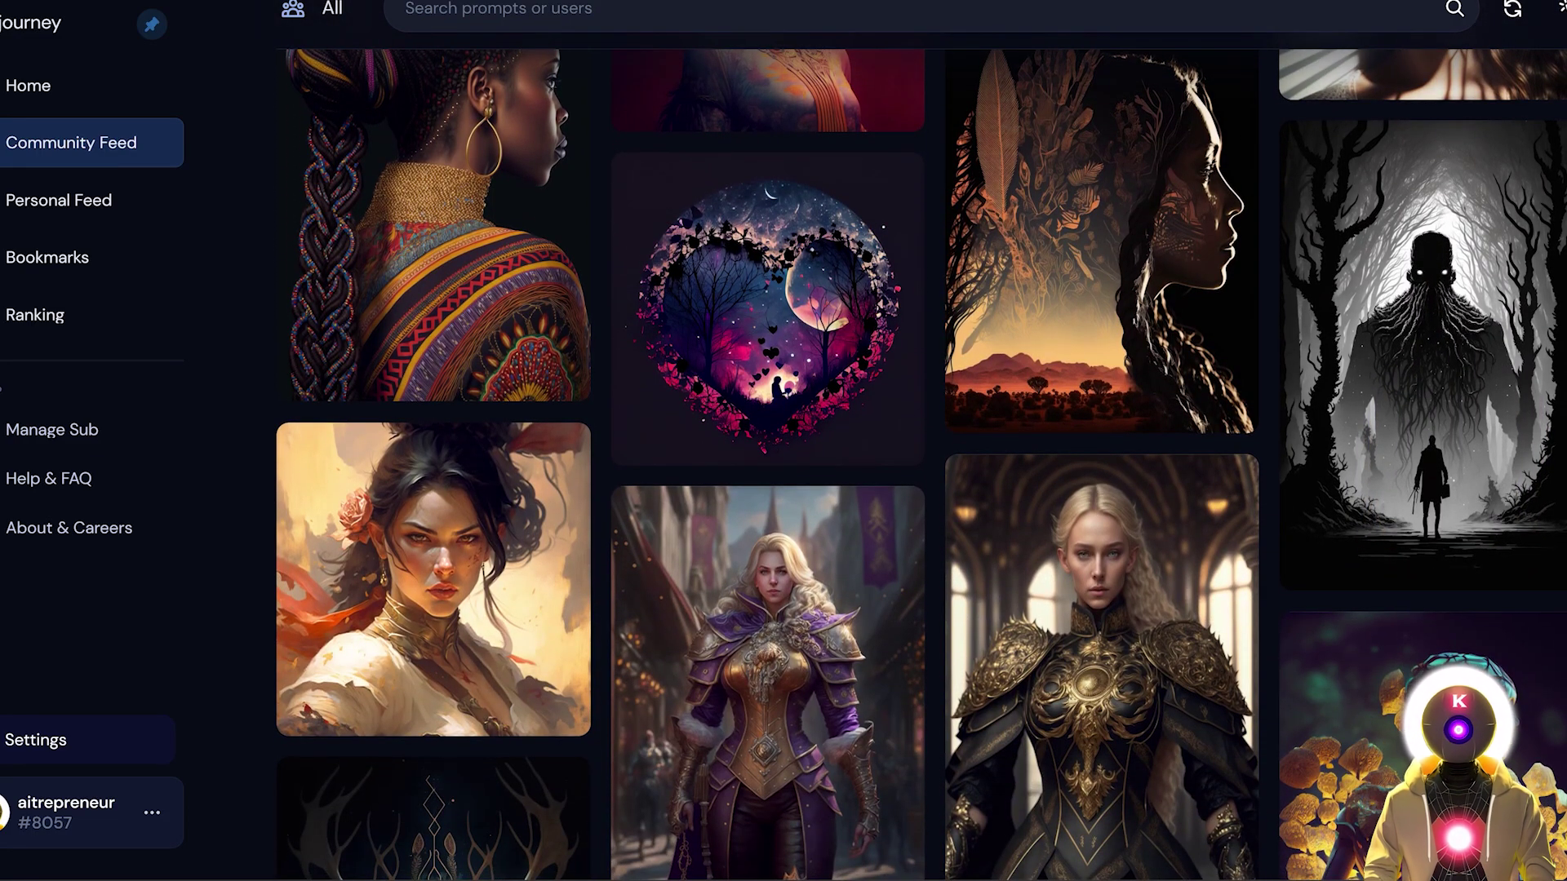
{"action": "scroll", "coordinate": [920, 465], "scroll_direction": "down", "scroll_amount": 6}
{"action": "scroll", "coordinate": [920, 466], "scroll_direction": "down", "scroll_amount": 1}
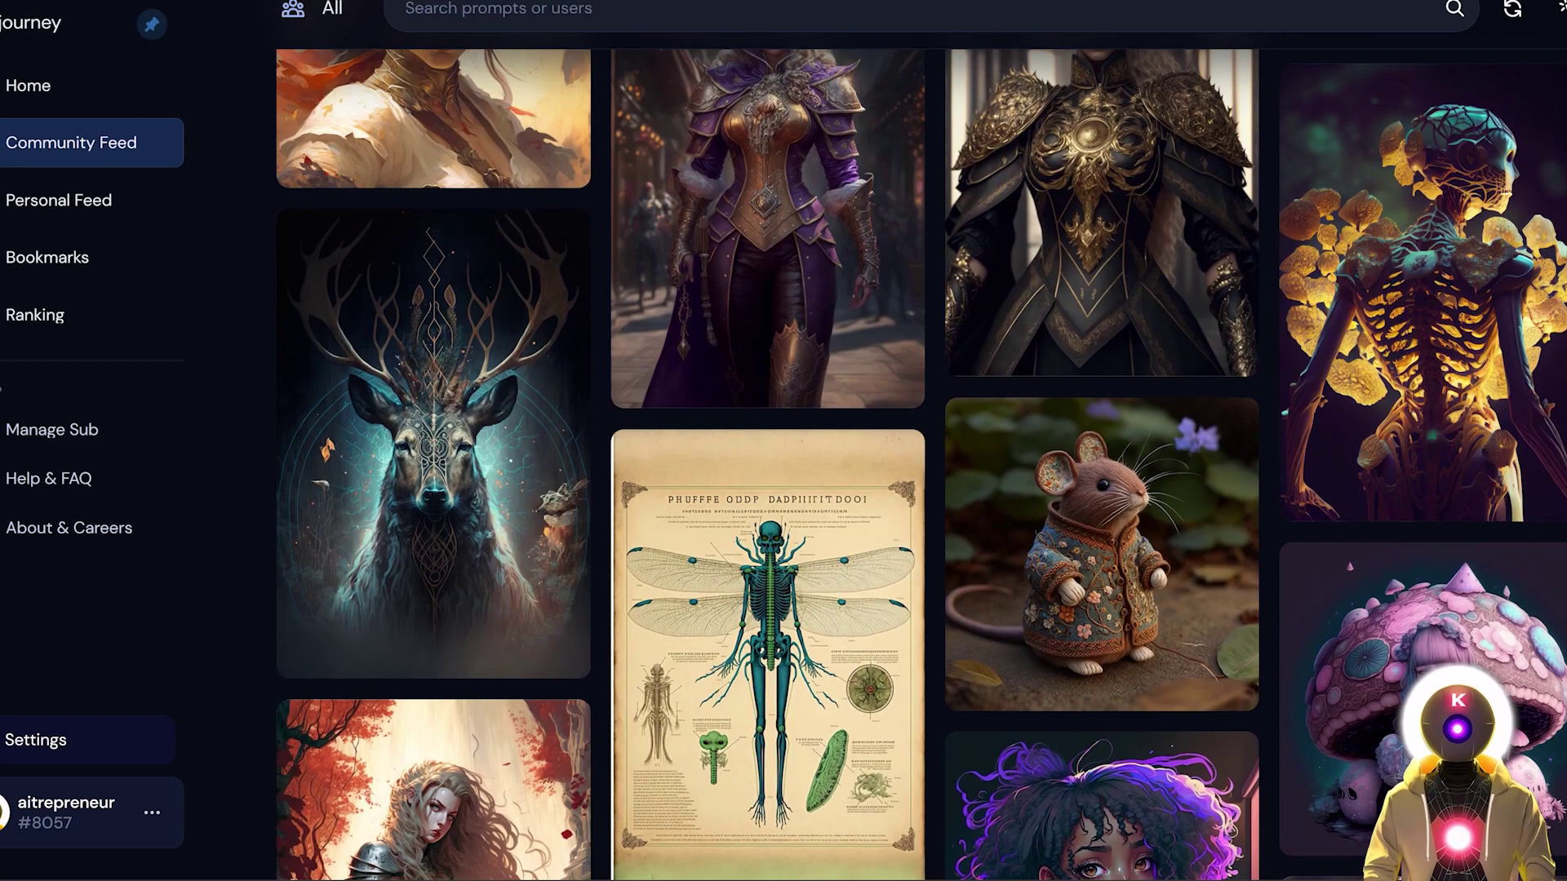
{"action": "left_click", "coordinate": [51, 429]}
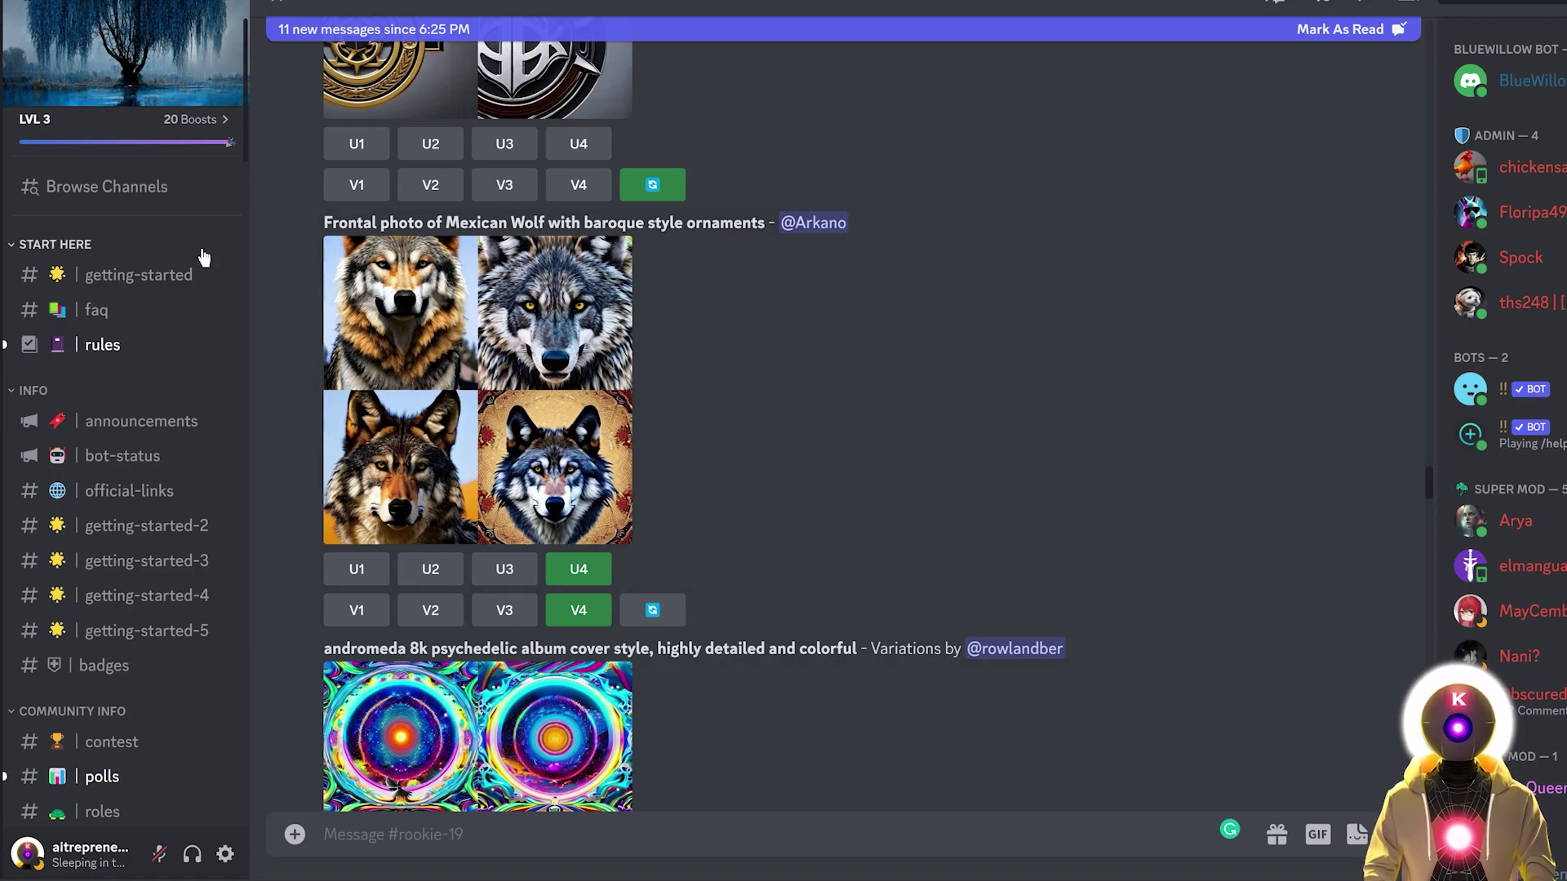
Switch to the BlueWillow server in Discord and open the rookie-21 channel
{"action": "scroll", "coordinate": [159, 277], "scroll_direction": "down", "scroll_amount": 20}
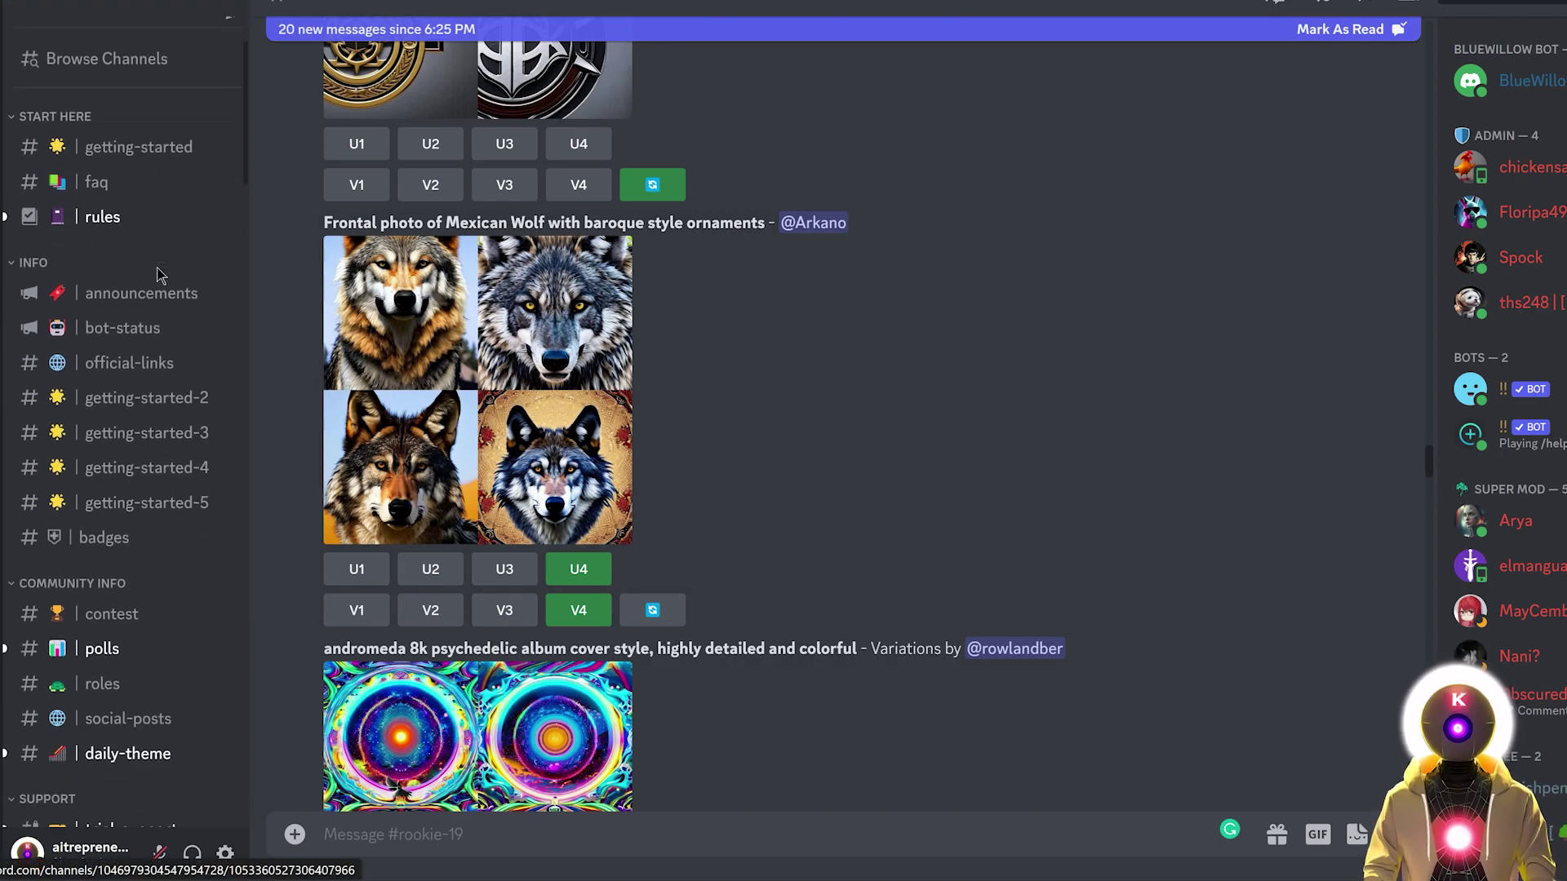
{"action": "mouse_move", "coordinate": [166, 320]}
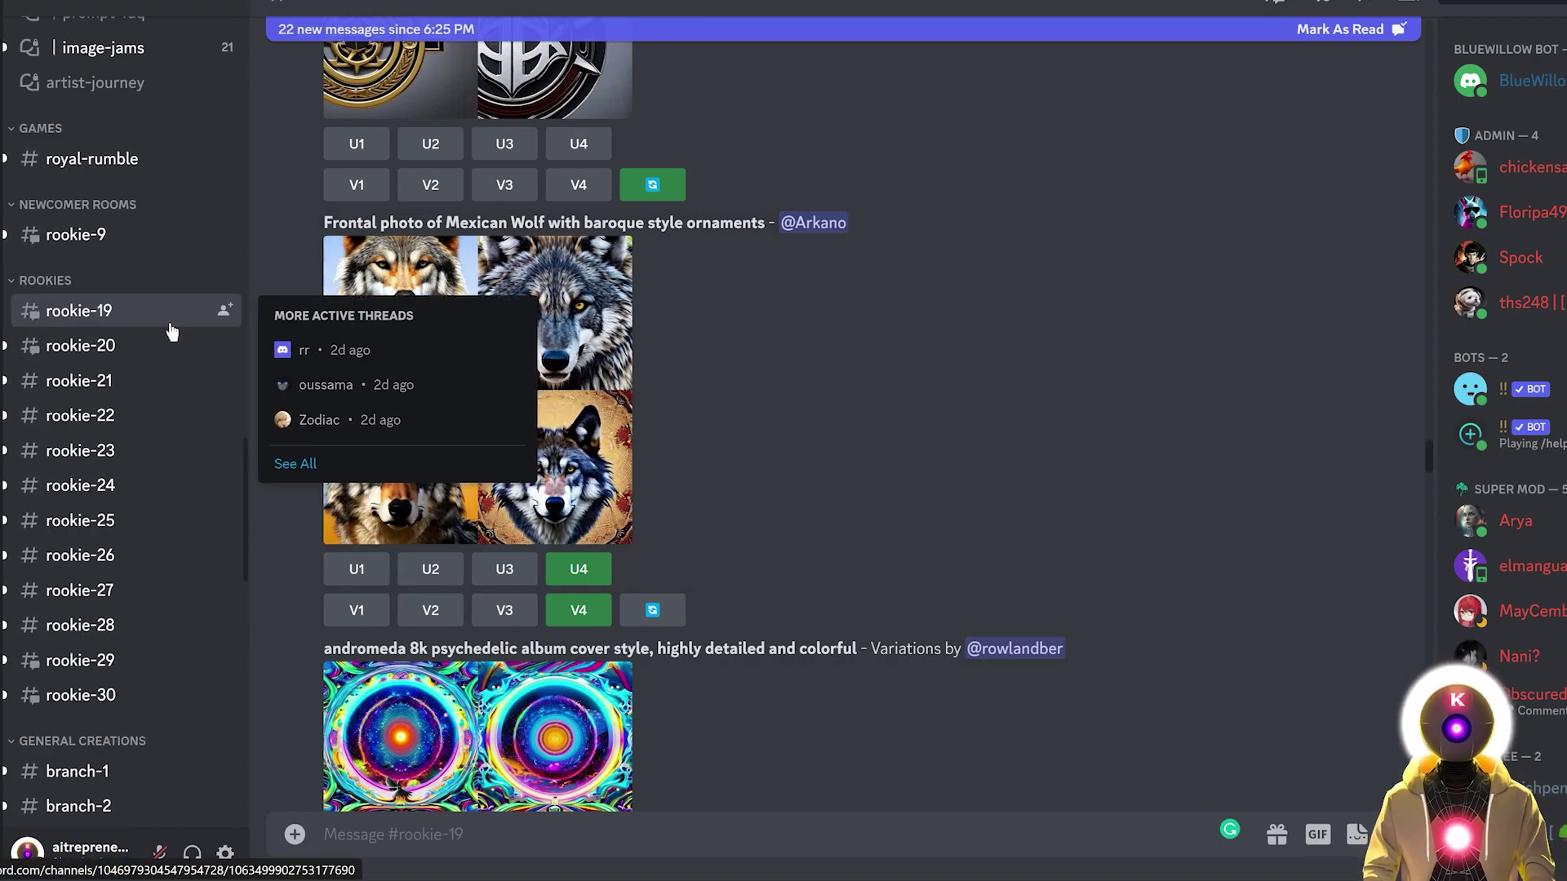
{"action": "left_click", "coordinate": [171, 384]}
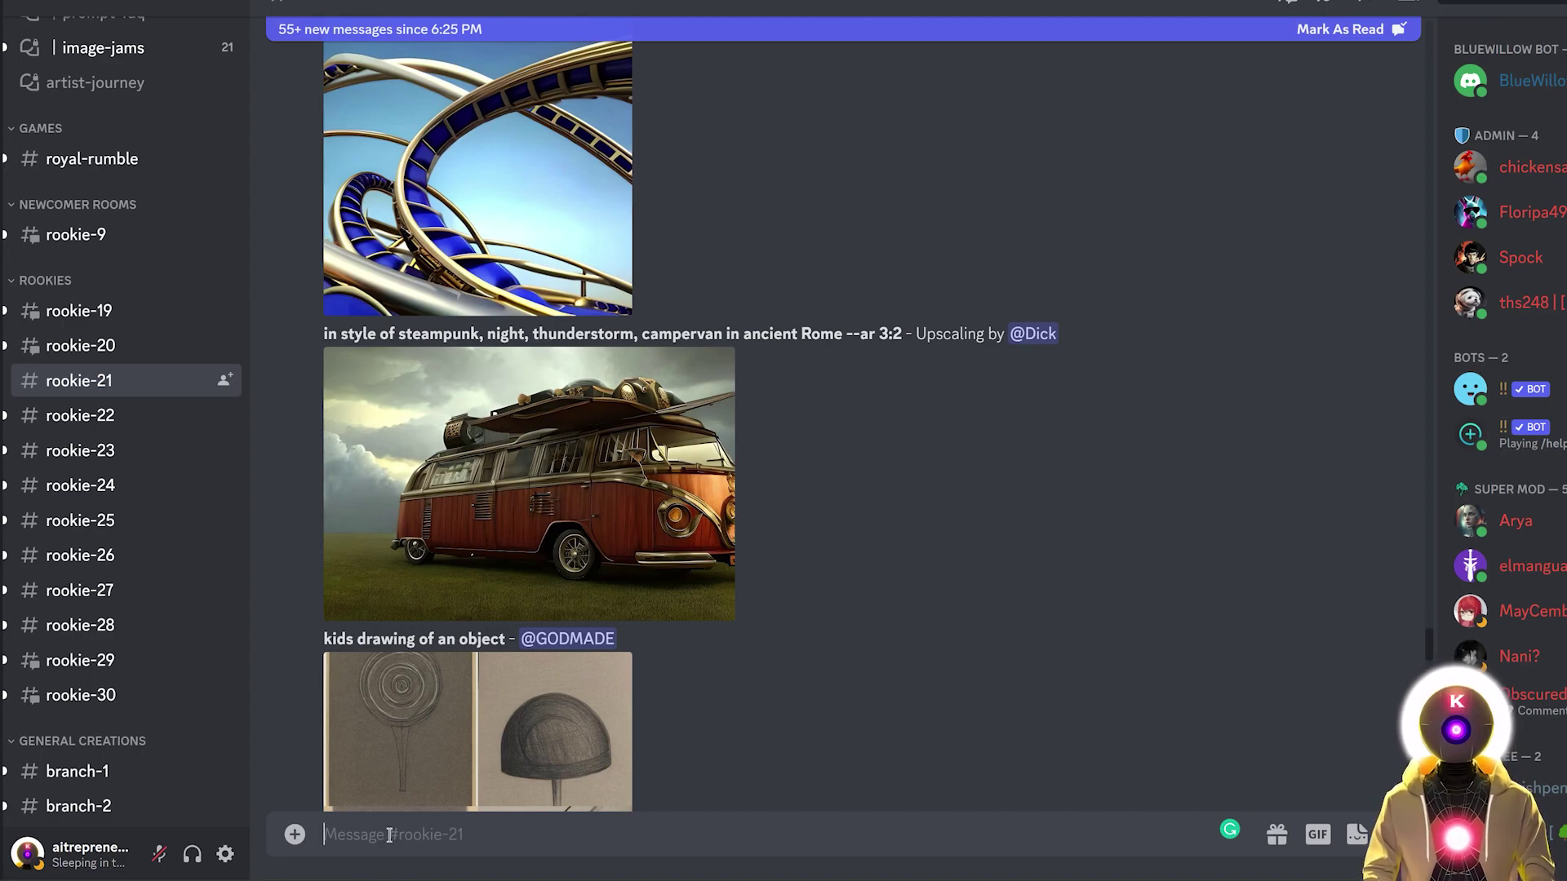
Submit an /imagine prompt for a beautiful Disney-style close-up portrait with cinematic rim lighting, using --no to exclude ugly, extra fingers, deformed hands and bad anatomy
{"action": "type", "text": "/"}
{"action": "left_click", "coordinate": [433, 445]}
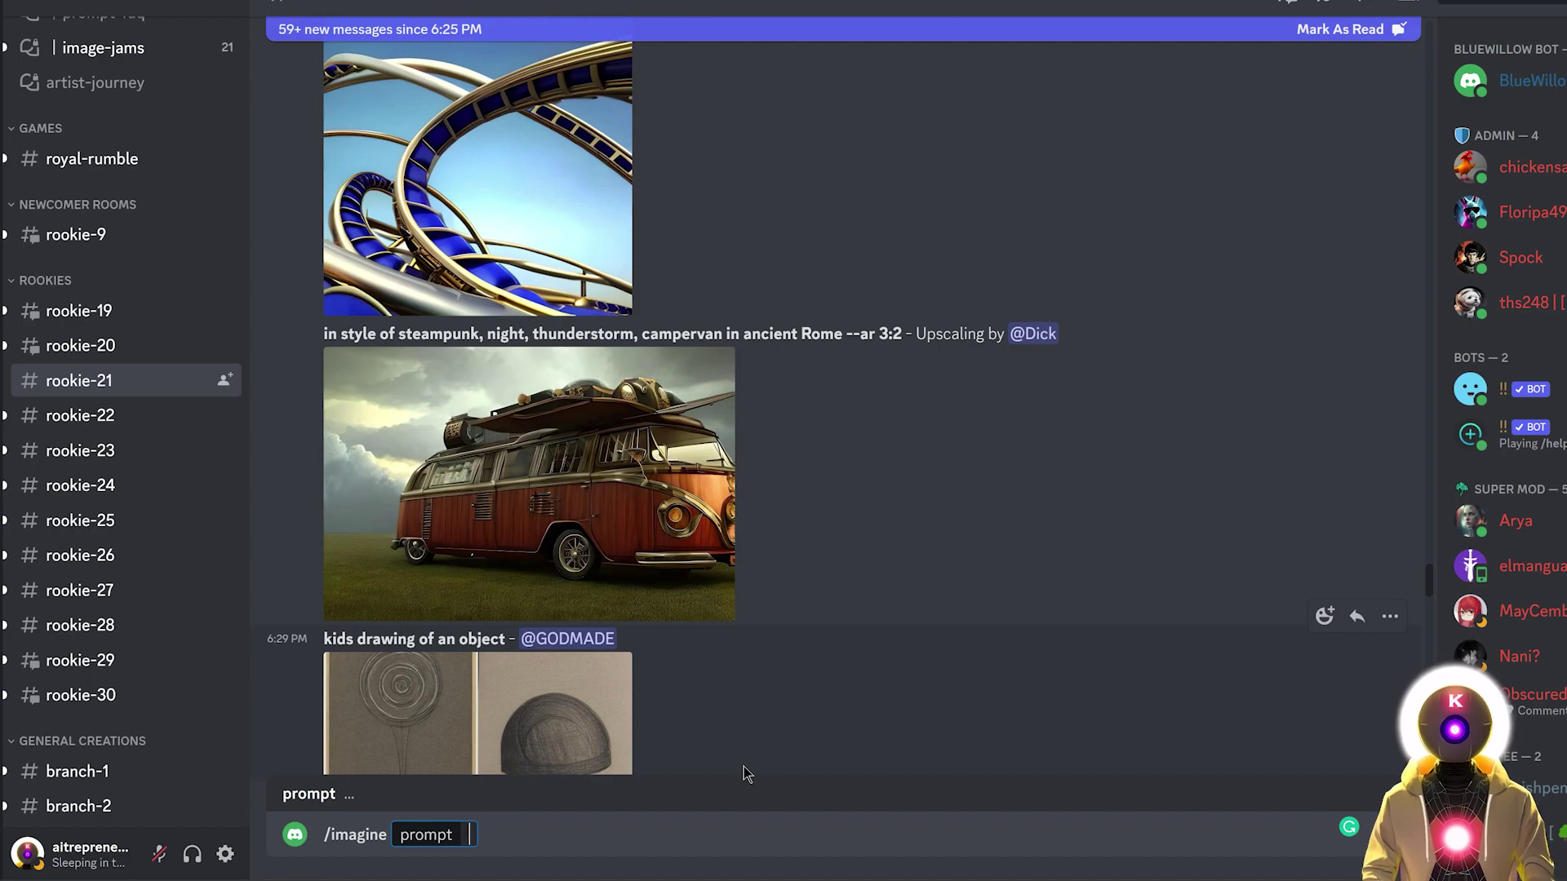
{"action": "type", "text": "beautiful disney style, portrait, close - up, cinematic rim lighting, dramatic pose, beautiful, professional, highly detailed, clear, sharp, smug expression, trending on artstation, art by joe fenton and stanley artgerm and tom bagshaw and tim burton --no ugly, extra fingers, black and withe, blurr,, oversaturated, 3d, render, cartoon, deformed hands, mutant hands, fusioned hands, deformed, mutant, bad anatomy"}
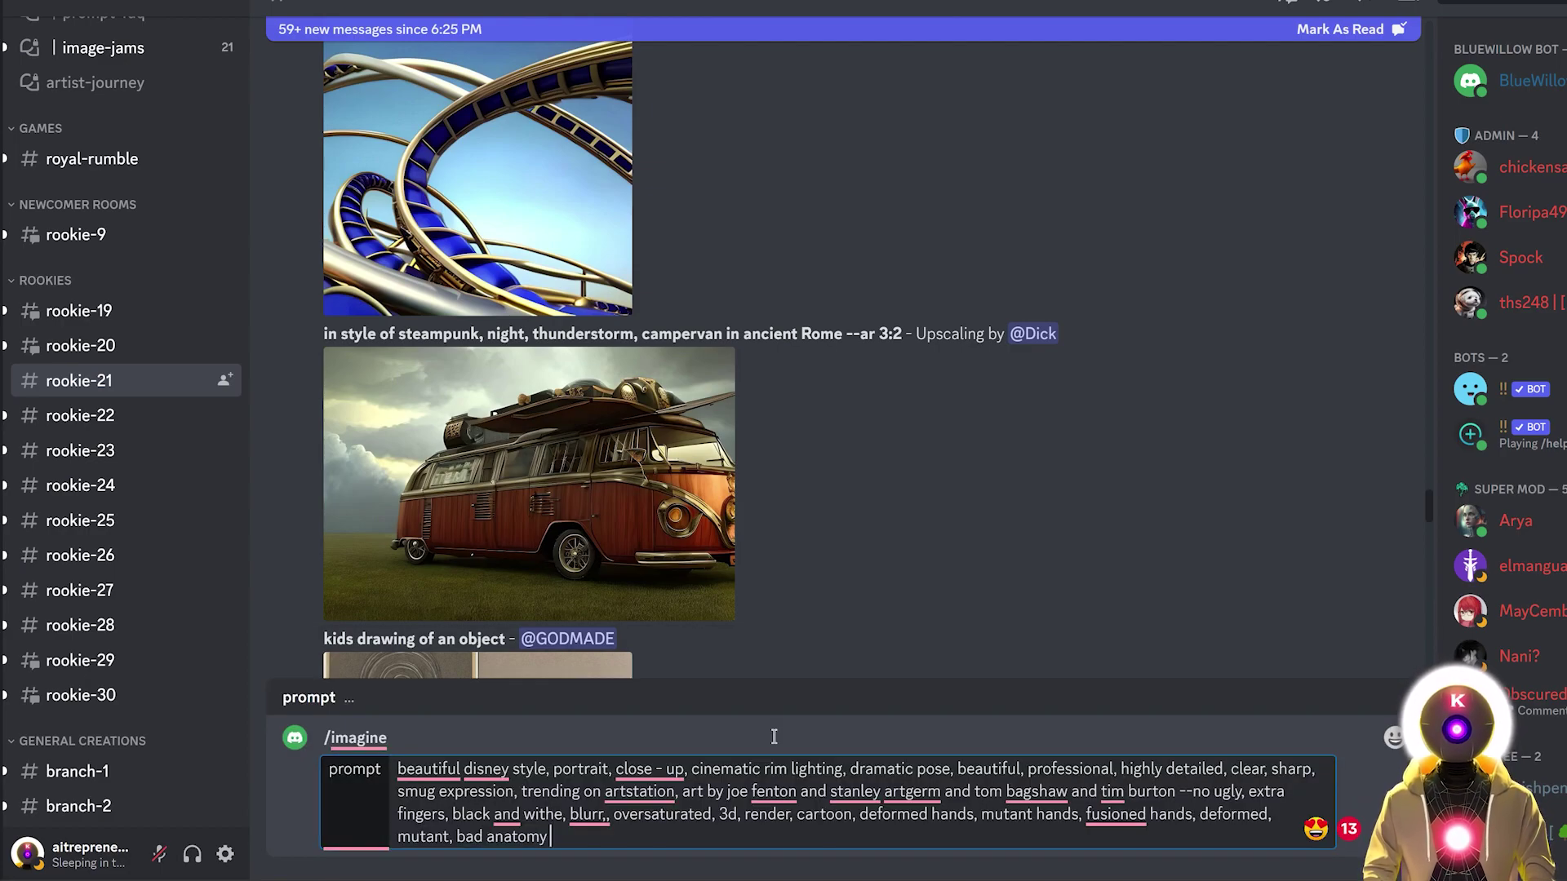
{"action": "key", "text": "Return"}
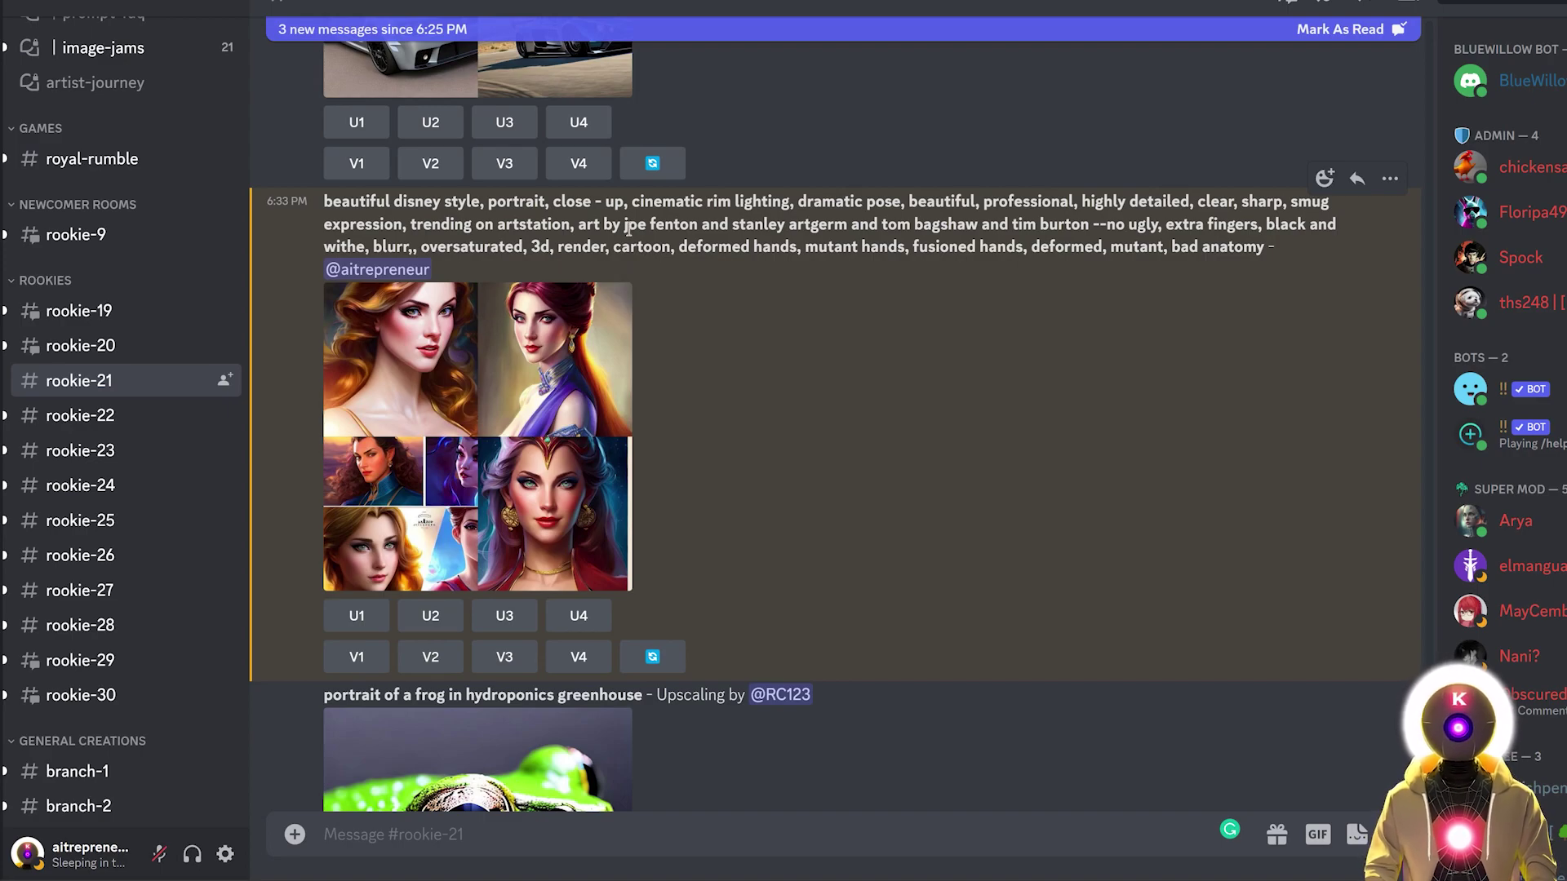
Request upscales of images 2 and 4 and variations of image 1 from the Disney-style portrait grid
{"action": "left_click_drag", "start_coordinate": [324, 202], "coordinate": [1257, 250]}
{"action": "left_click", "coordinate": [946, 300]}
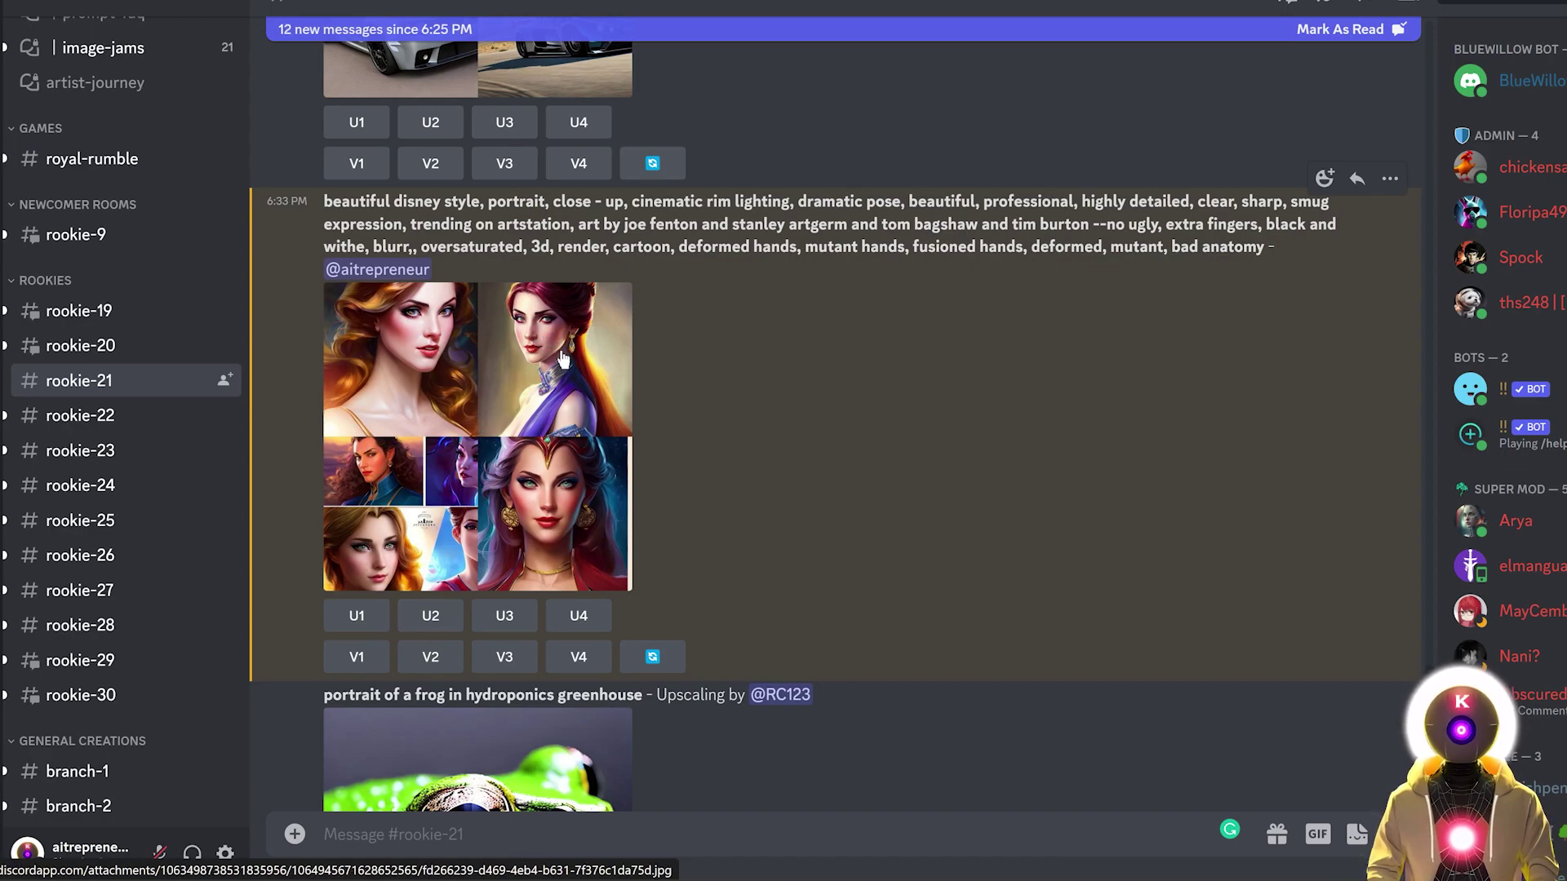
{"action": "left_click", "coordinate": [432, 622]}
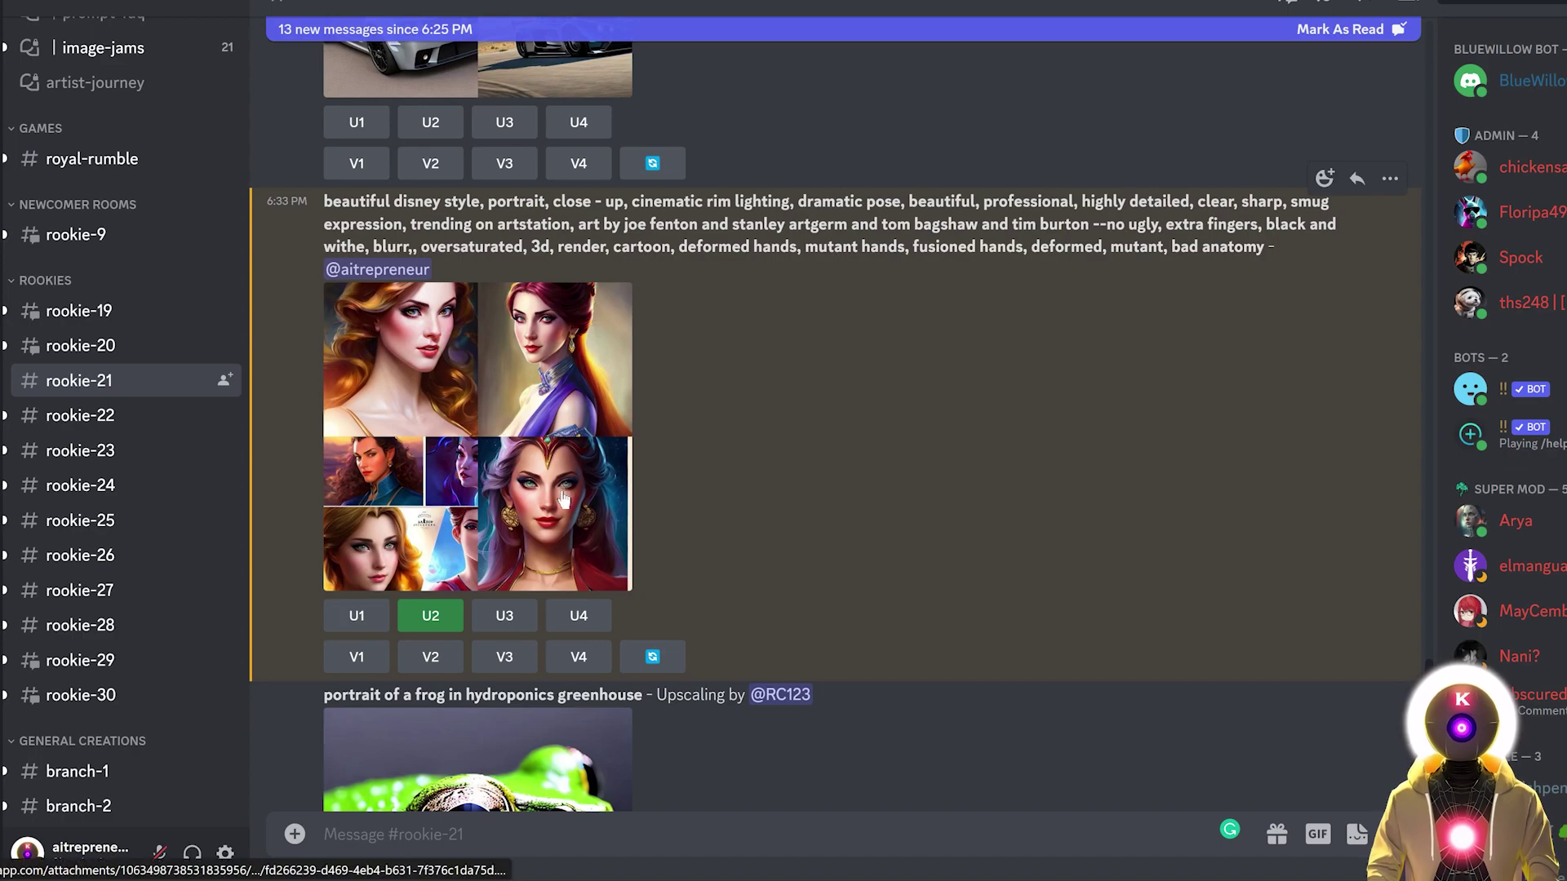
{"action": "left_click", "coordinate": [581, 621]}
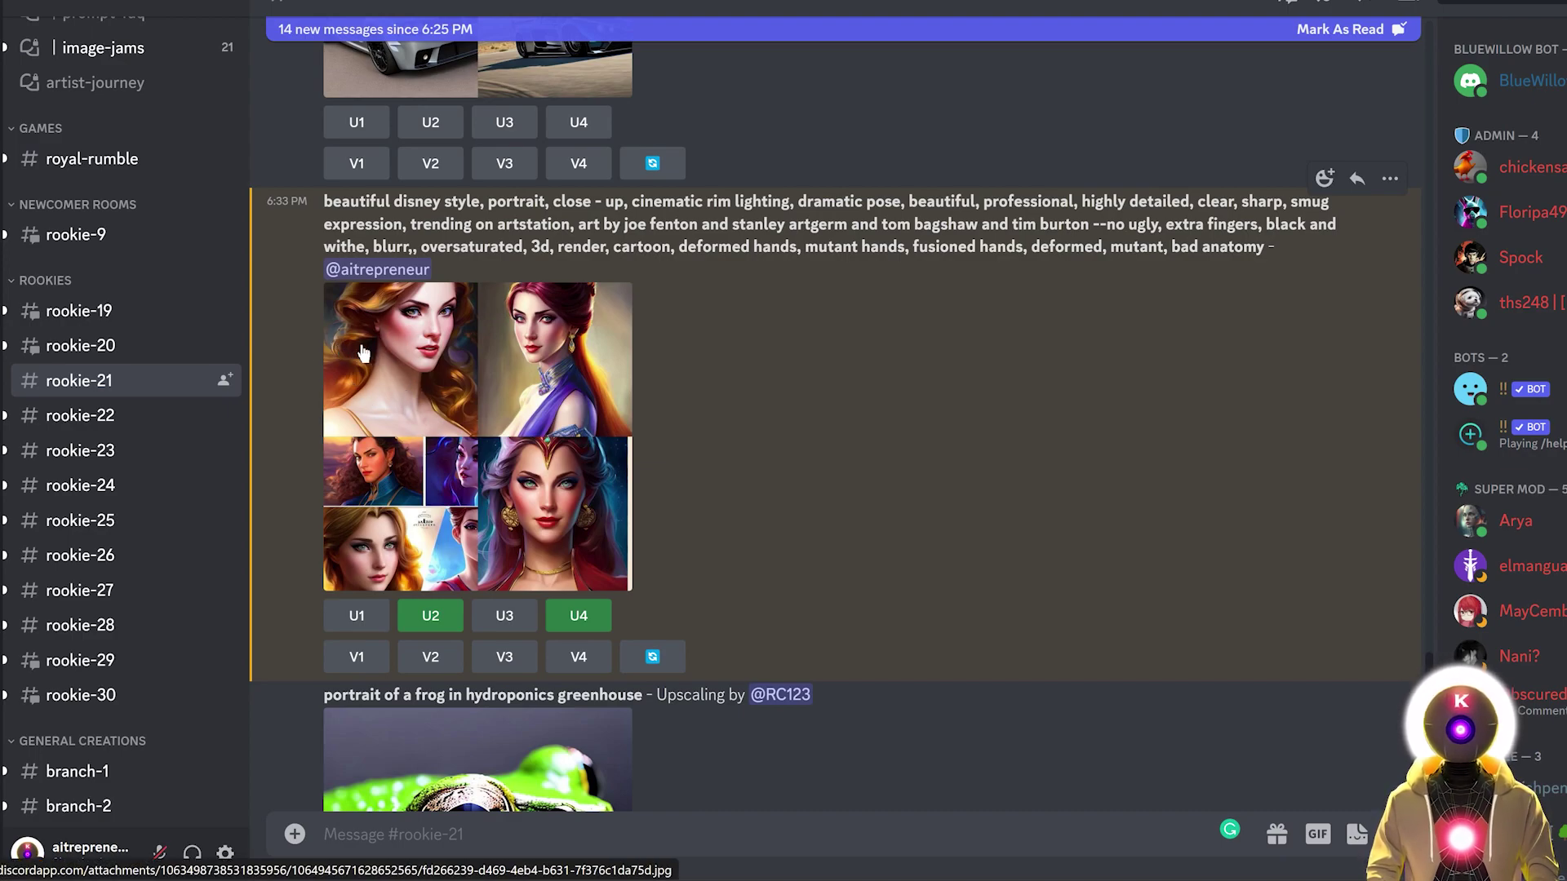
{"action": "left_click", "coordinate": [341, 653]}
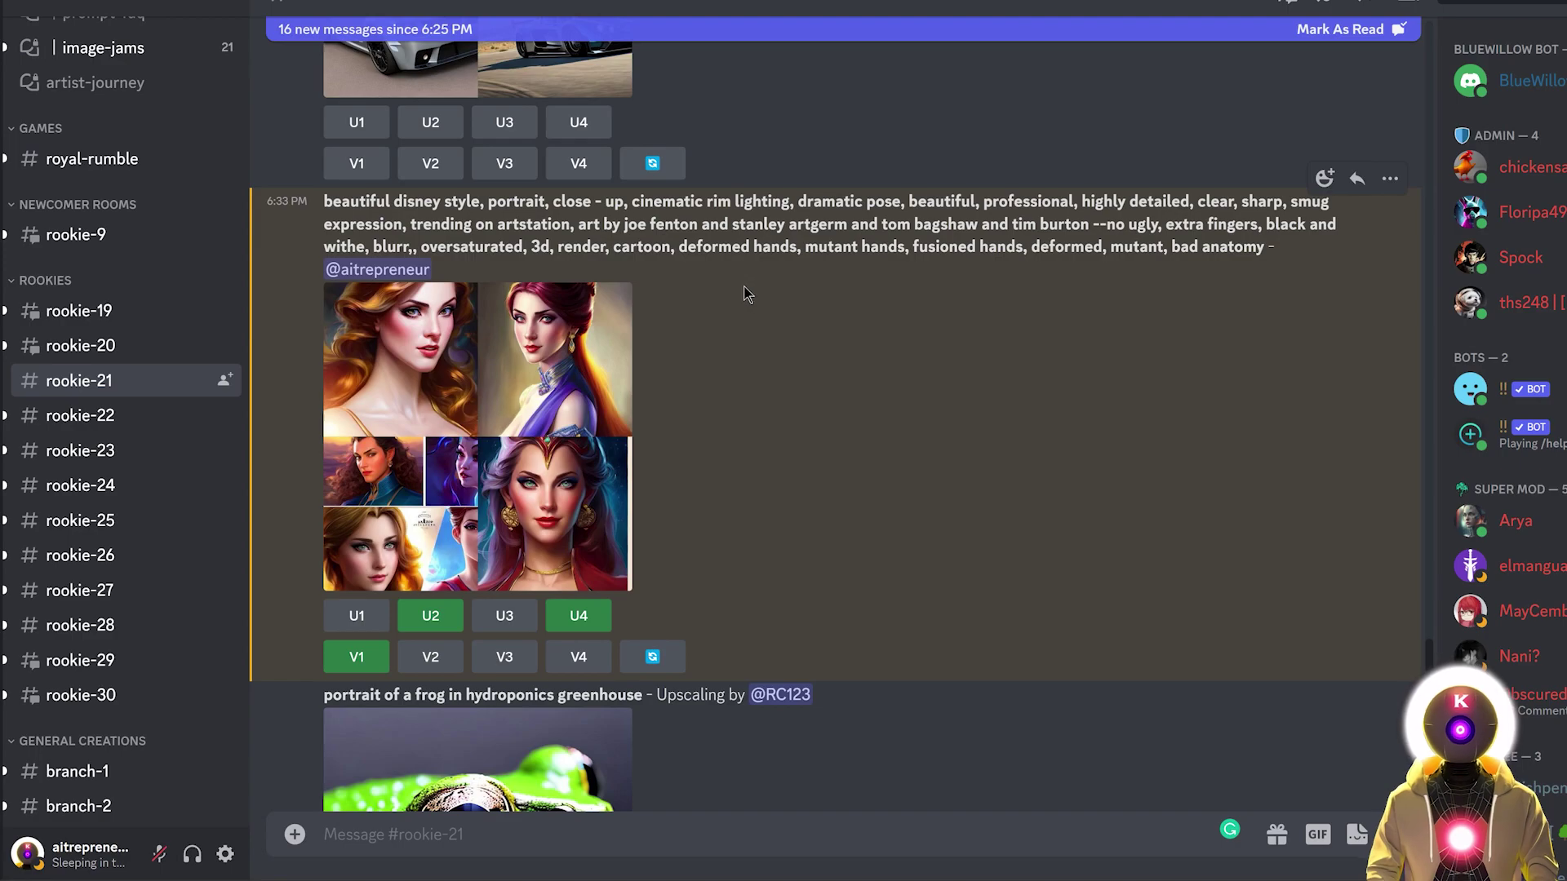
View the upscaled fourth portrait and the grid of variations at enlarged size
{"action": "scroll", "coordinate": [735, 270], "scroll_direction": "down", "scroll_amount": 10}
{"action": "left_click", "coordinate": [563, 241]}
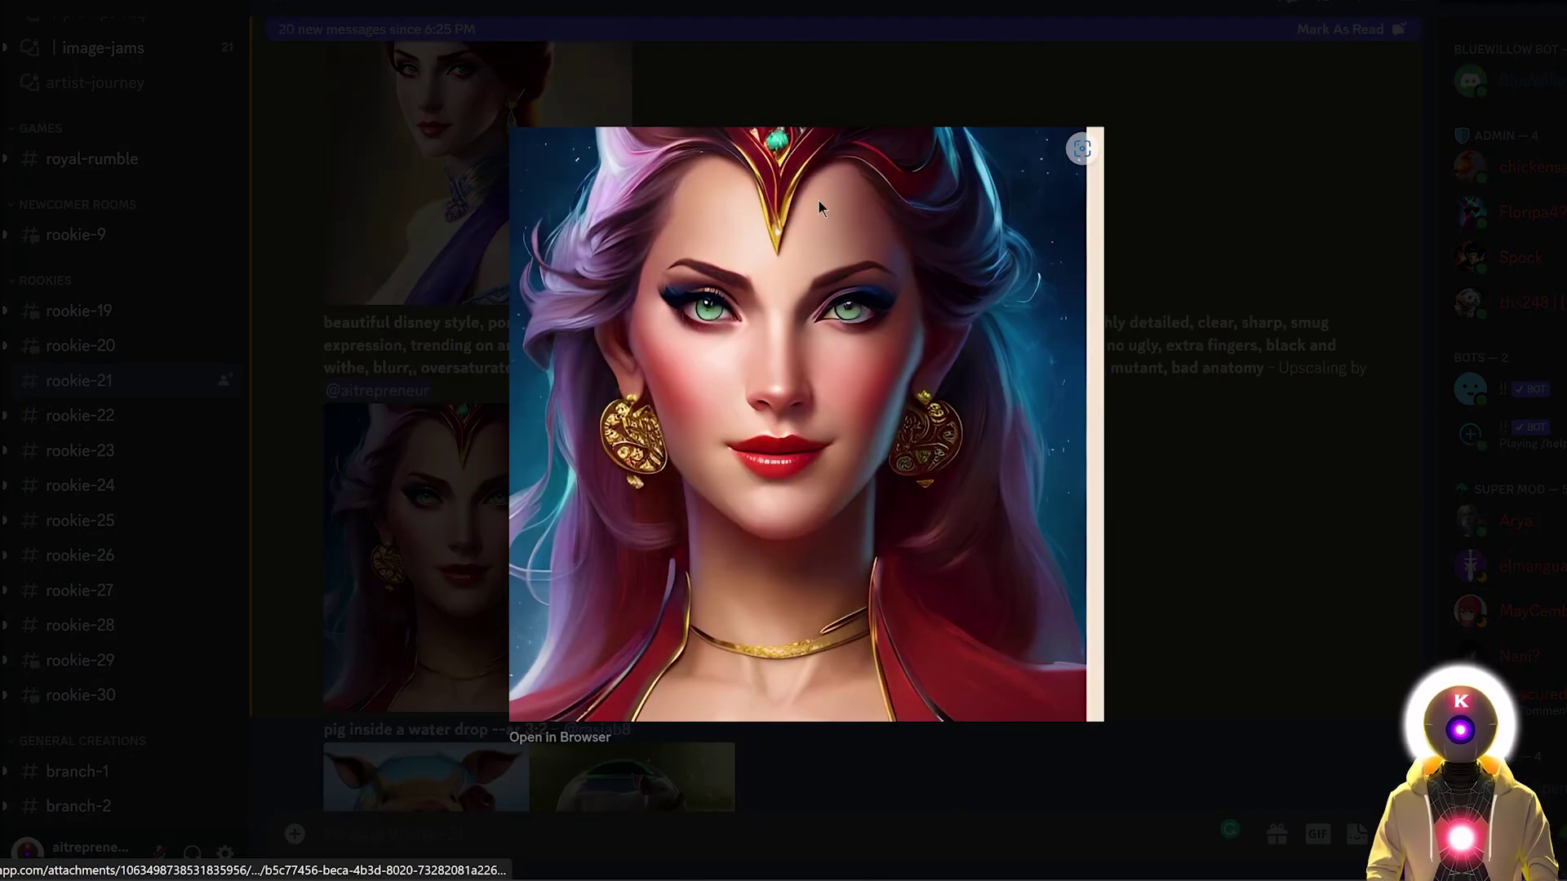
{"action": "left_click", "coordinate": [1211, 366]}
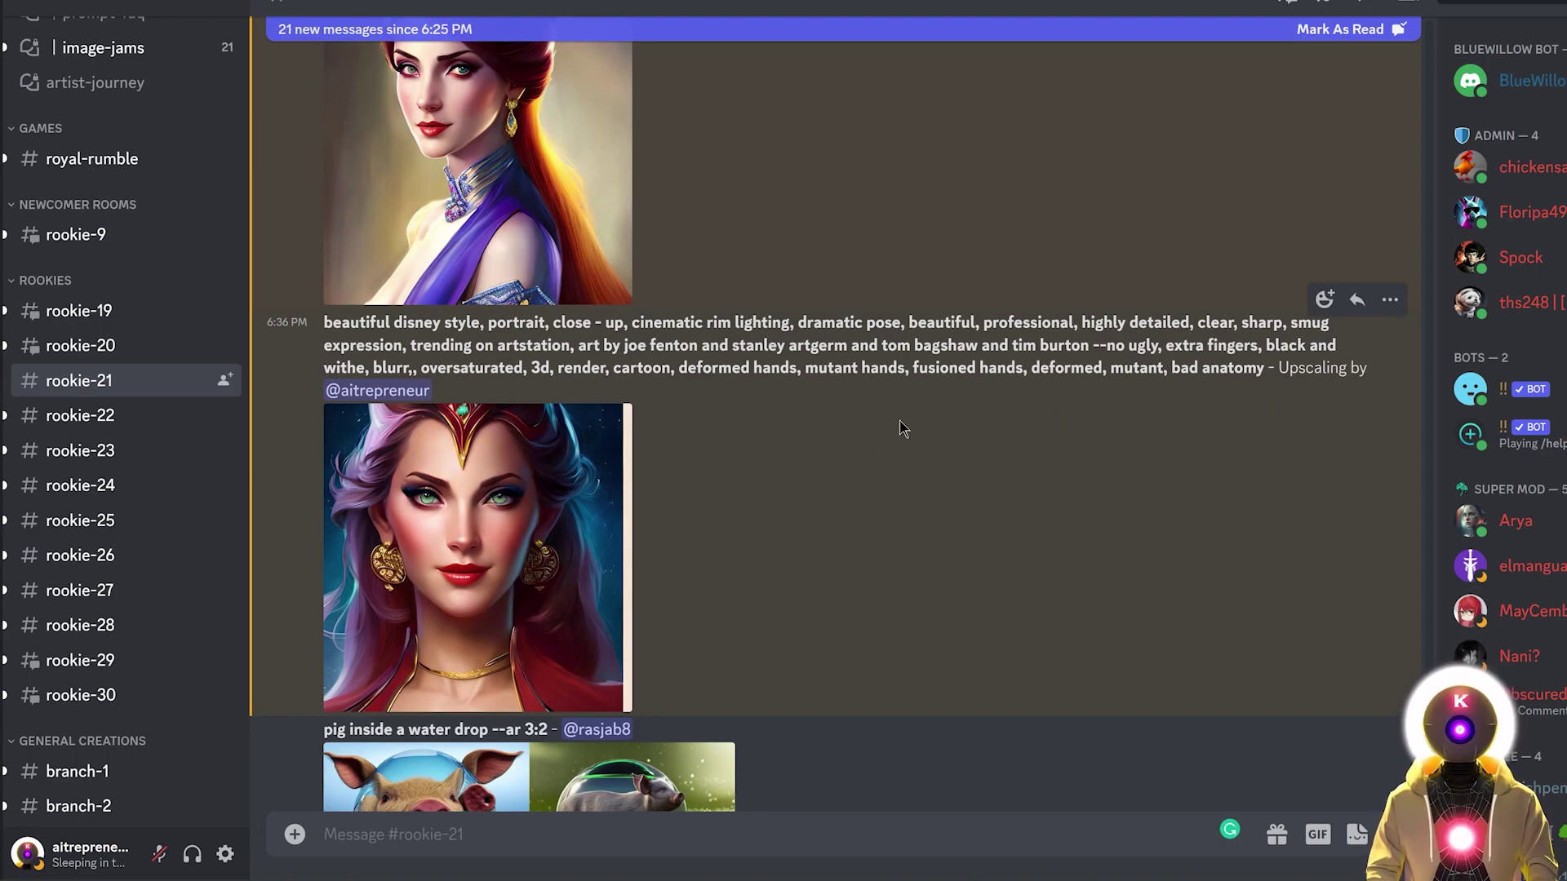
{"action": "scroll", "coordinate": [899, 419], "scroll_direction": "down", "scroll_amount": 10}
{"action": "left_click", "coordinate": [628, 493]}
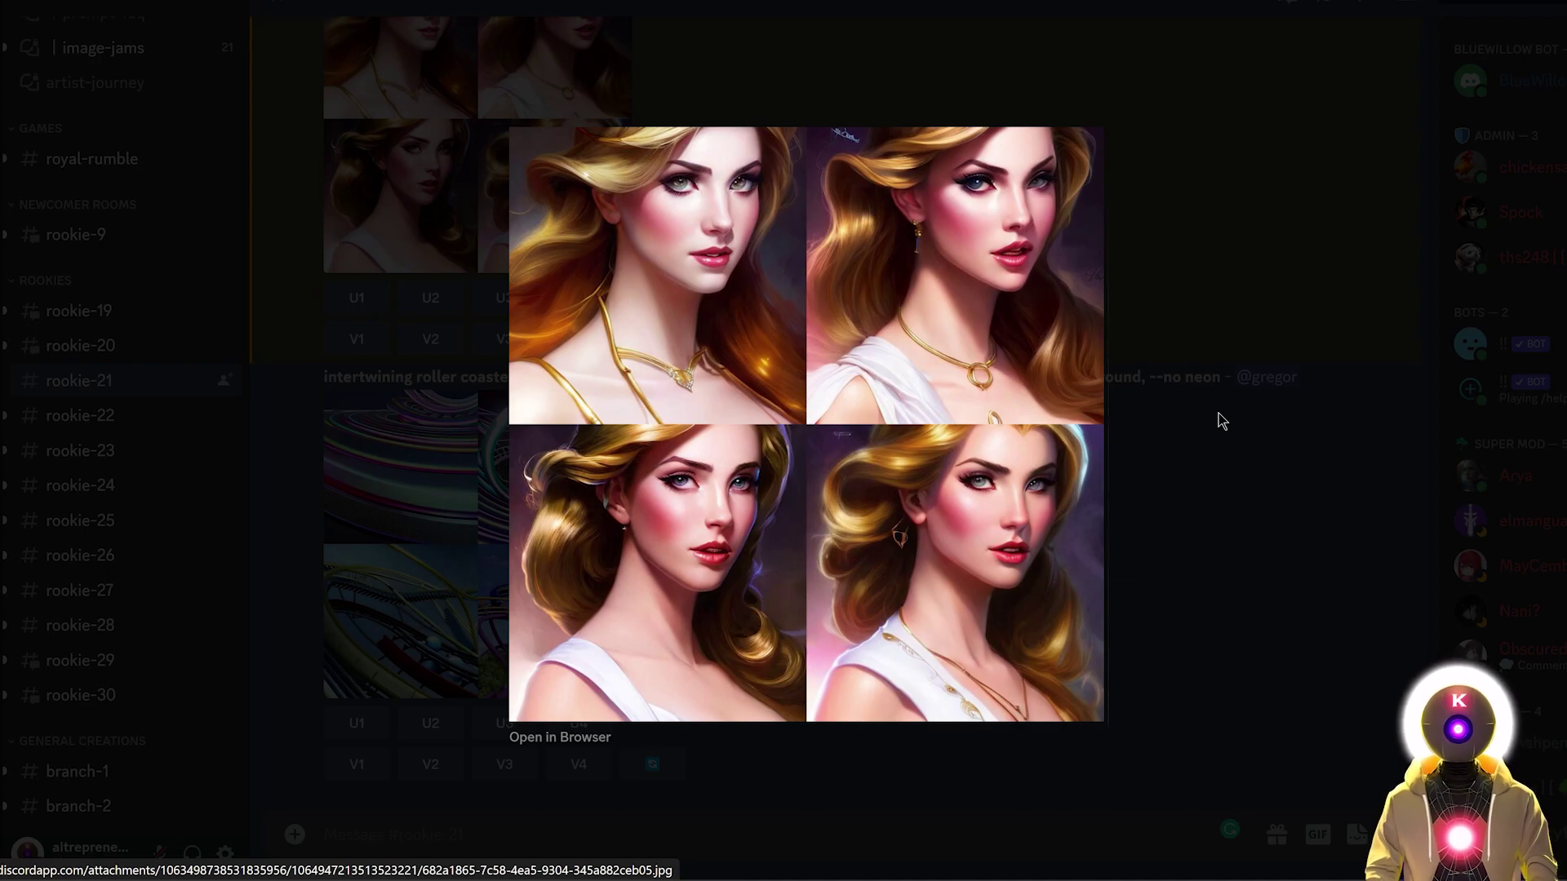
{"action": "left_click", "coordinate": [1218, 413]}
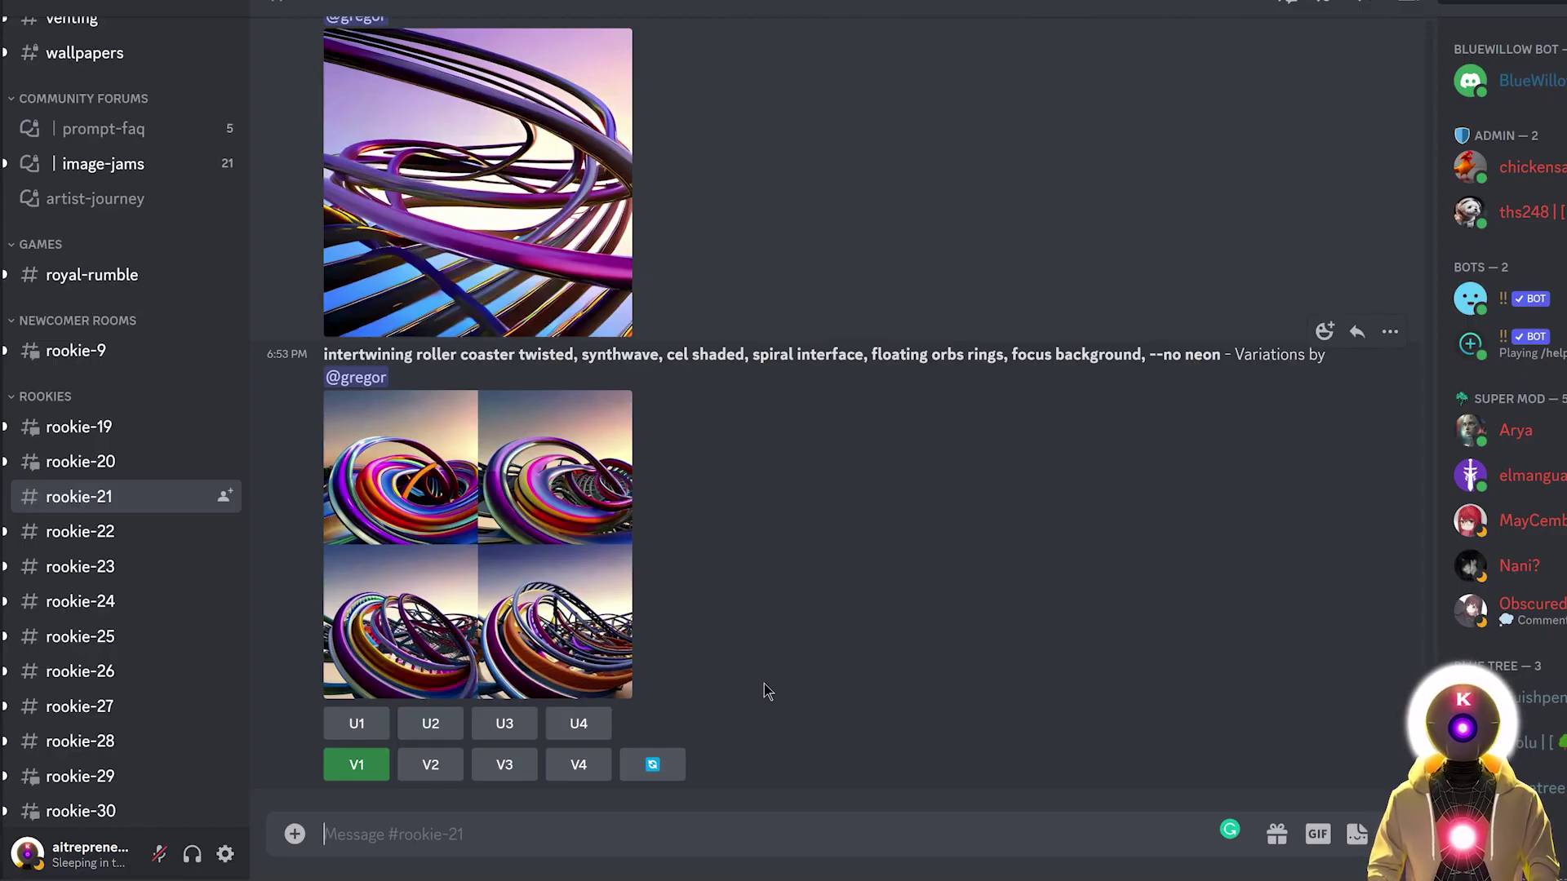
Enter an /imagine prompt for a cyberpunk cyborg portrait of Christina Hendricks with roses, in a sci-fi, hyper realism style with iridescent accents
{"action": "type", "text": "/"}
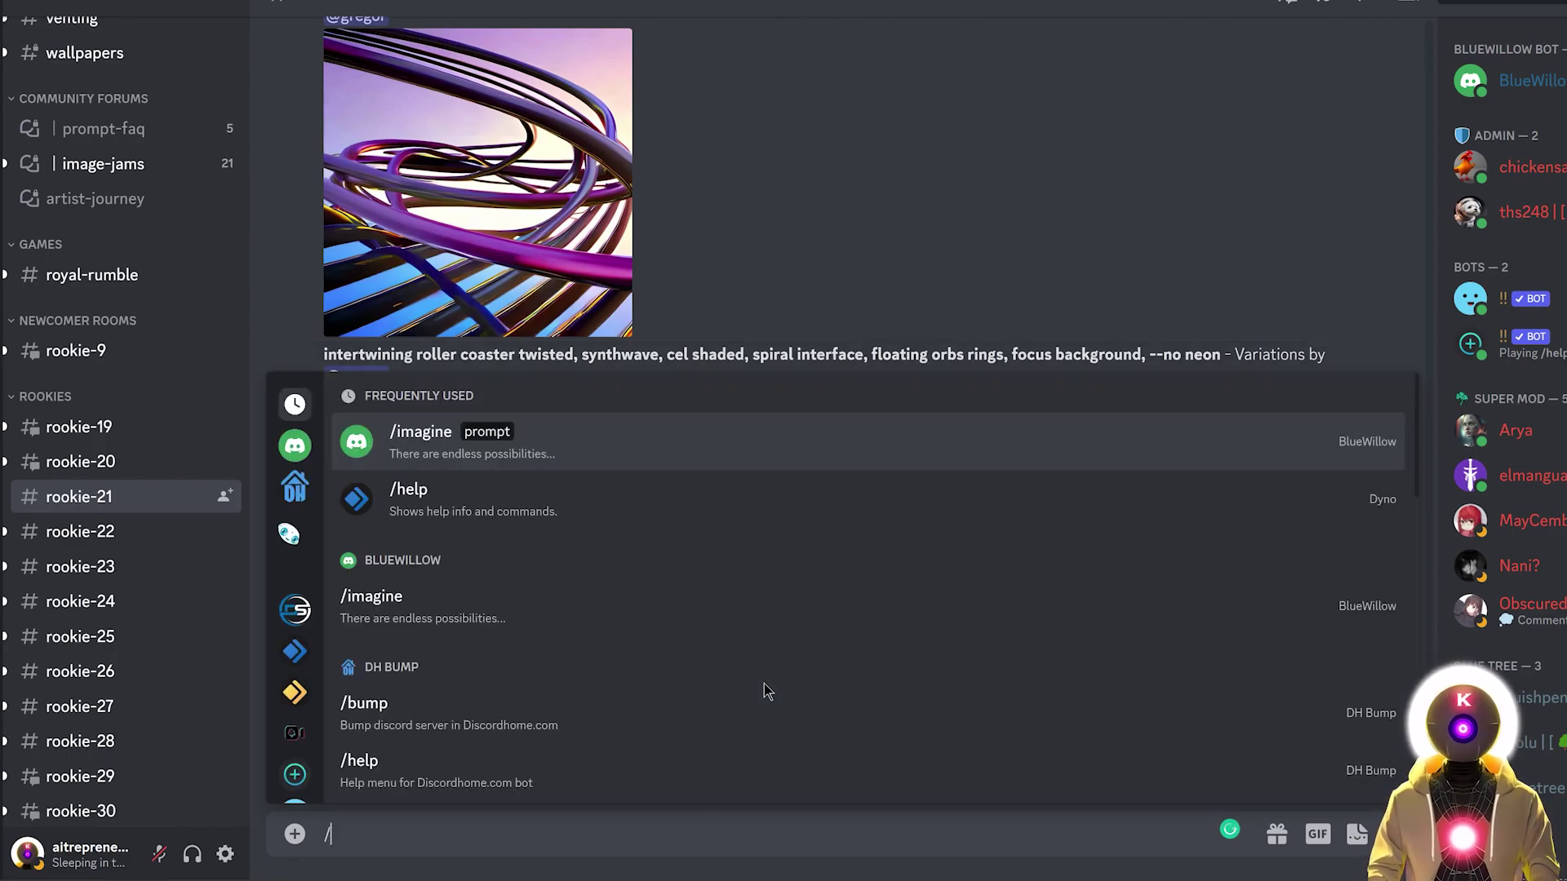
{"action": "left_click", "coordinate": [725, 461]}
{"action": "type", "text": "portrait of christina hendricks with roses, beautiful face, symmetrical face, cyberpunk cyborg. roses, sci - fi, intricate abstract upper body intricate artwork, by tooth wu, wlop, beeple, dan mumford. concept art, octane render, deviantart, greg rutkowski, cinematic arthouse, key art, hyper realism, iridescent accents"}
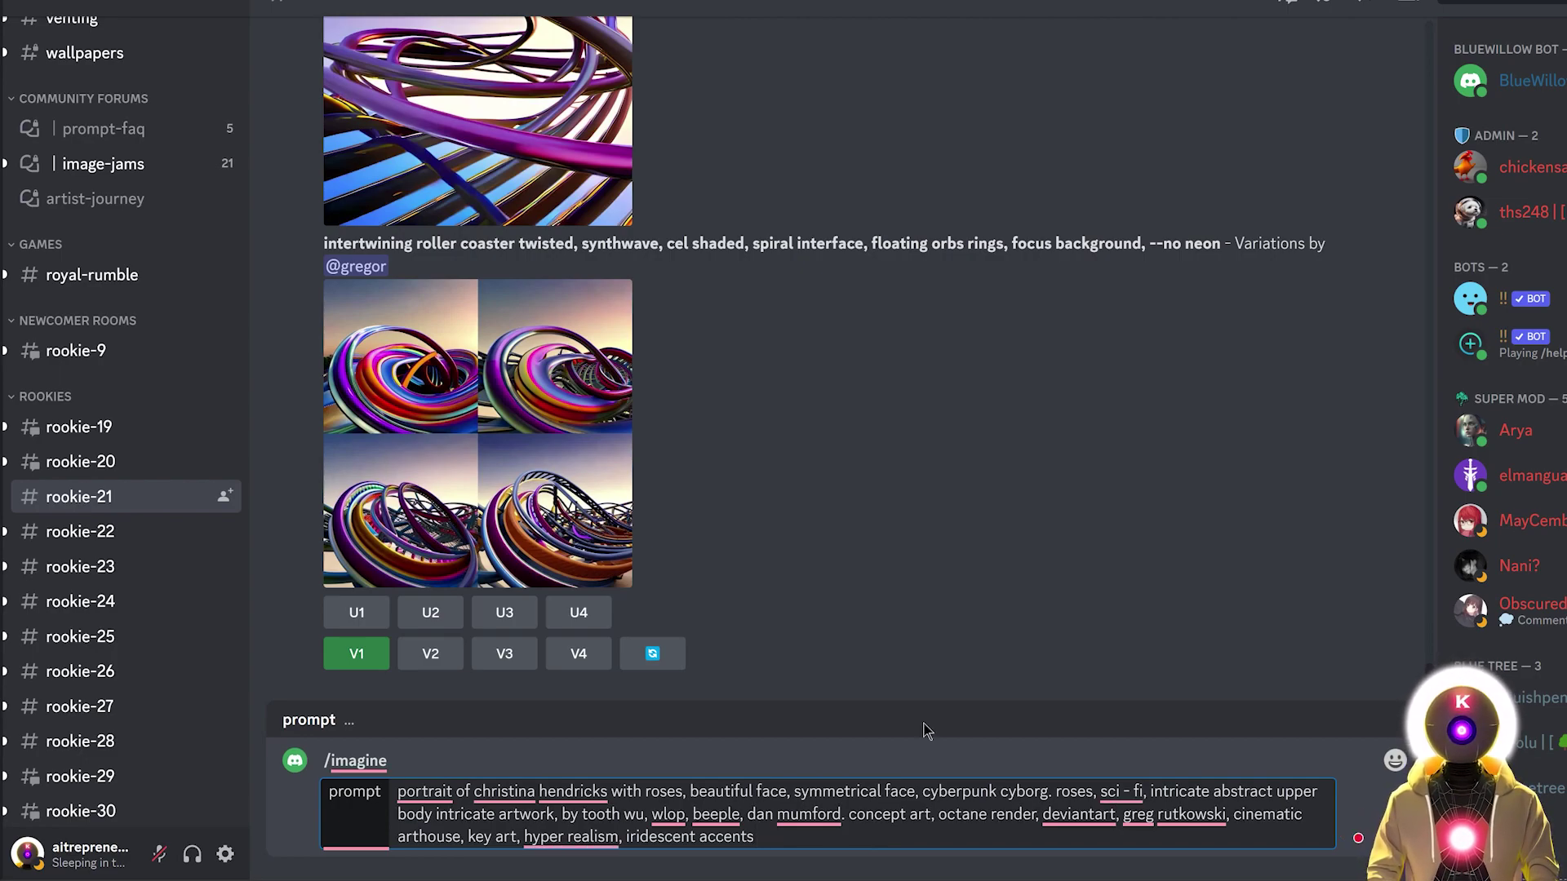
Append a --no list to the portrait prompt, from ugly, duplicate, out of frame and extra fingers to too many fingers and long neck, and highlight it
{"action": "type", "text": "--no"}
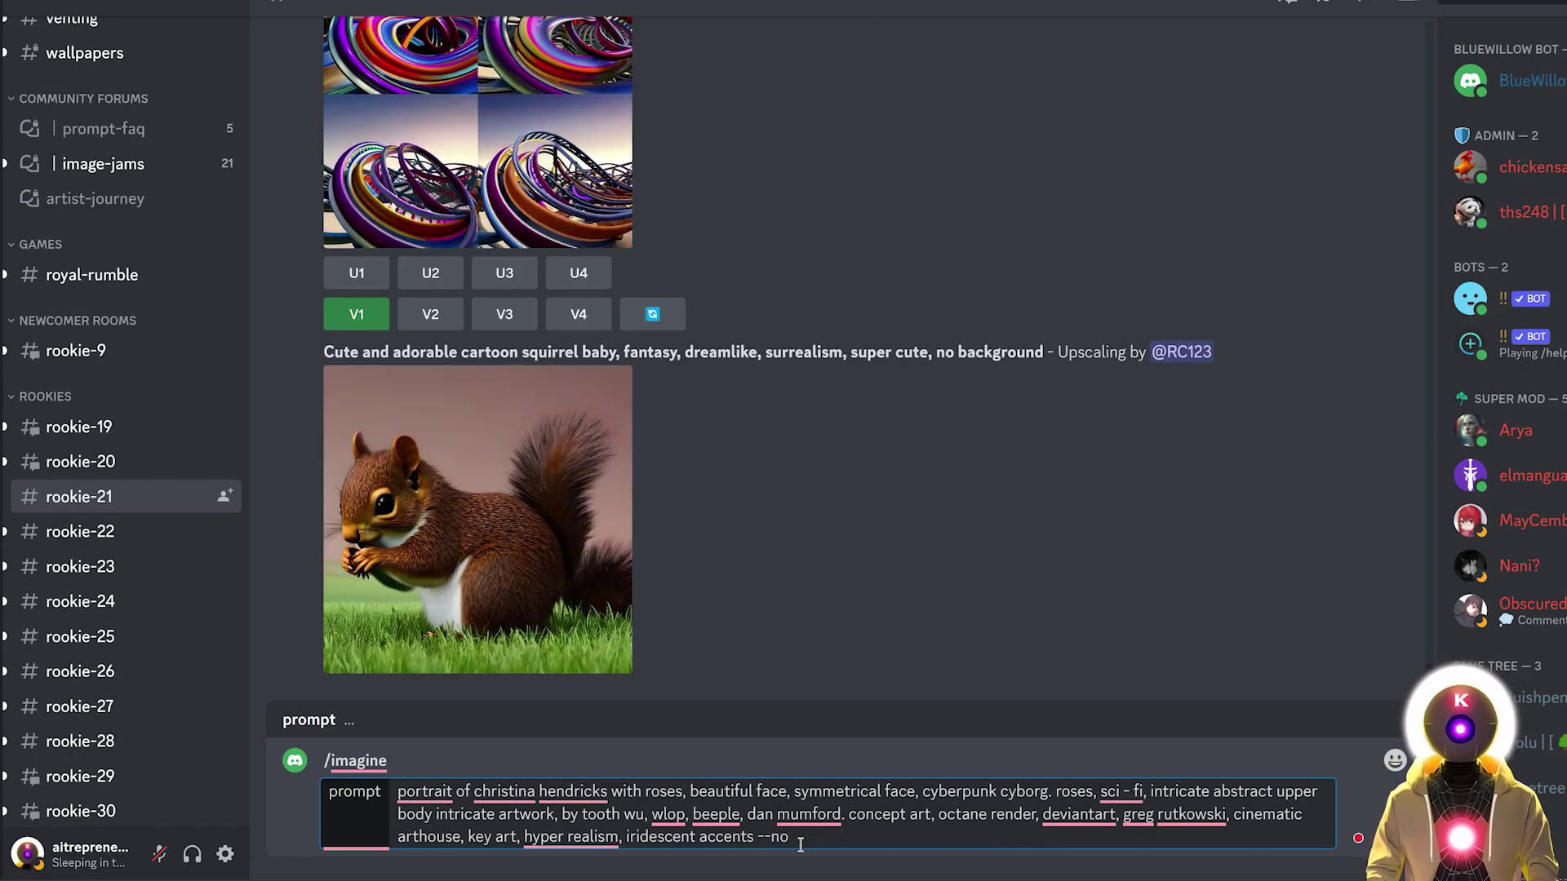
{"action": "type", "text": "ugly, duplicate, out of frame, extra fingers, mutated hands, poorly drawn hands, poorly drawn face, mutation, deformed, ugly, blurry, bad anatomy, bad proportions, extra limbs, cloned face, disfigured, out of frame, ugly, extra limbs, bad anatomy, gross proportions, malformed limbs, missing arms, missing legs, extra arms, extra legs, mutated hands, fused fingers, too many fingers, long neck"}
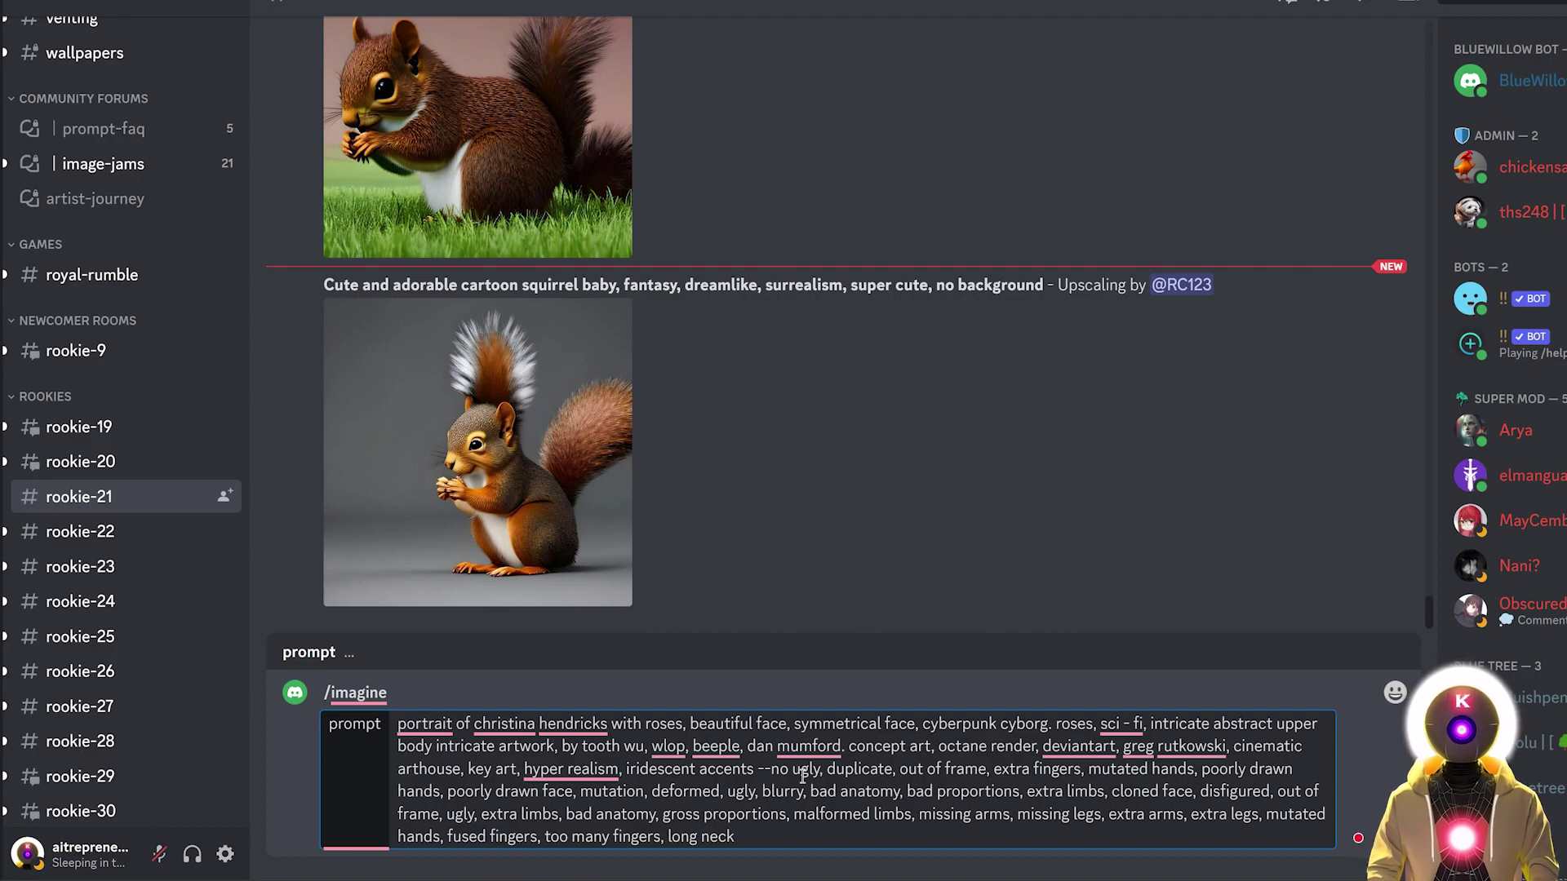
{"action": "left_click", "coordinate": [898, 769]}
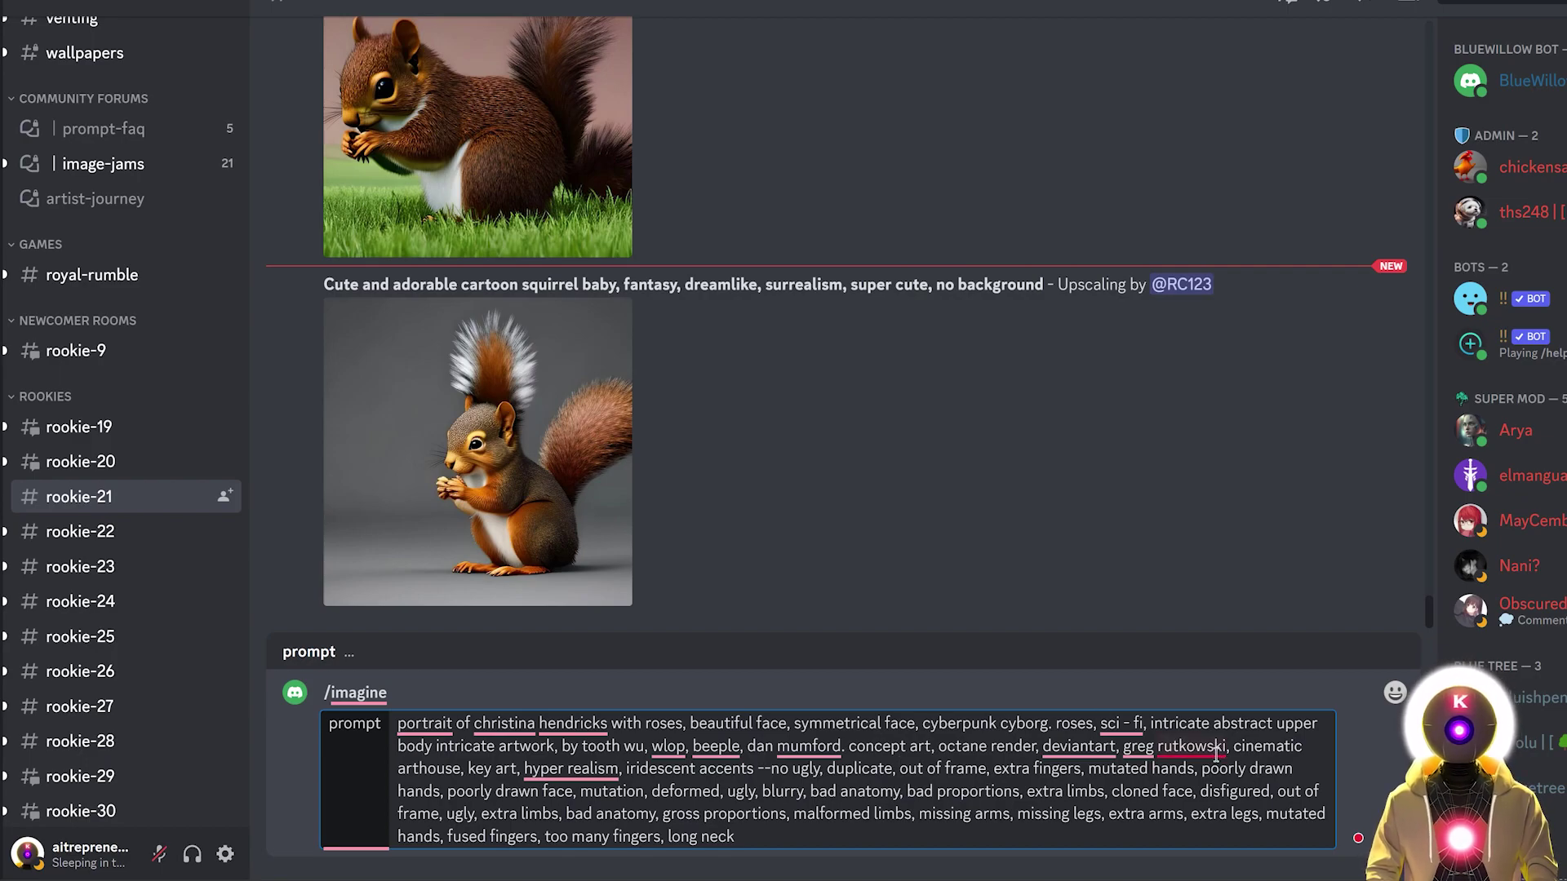
{"action": "left_click_drag", "start_coordinate": [738, 836], "coordinate": [795, 769]}
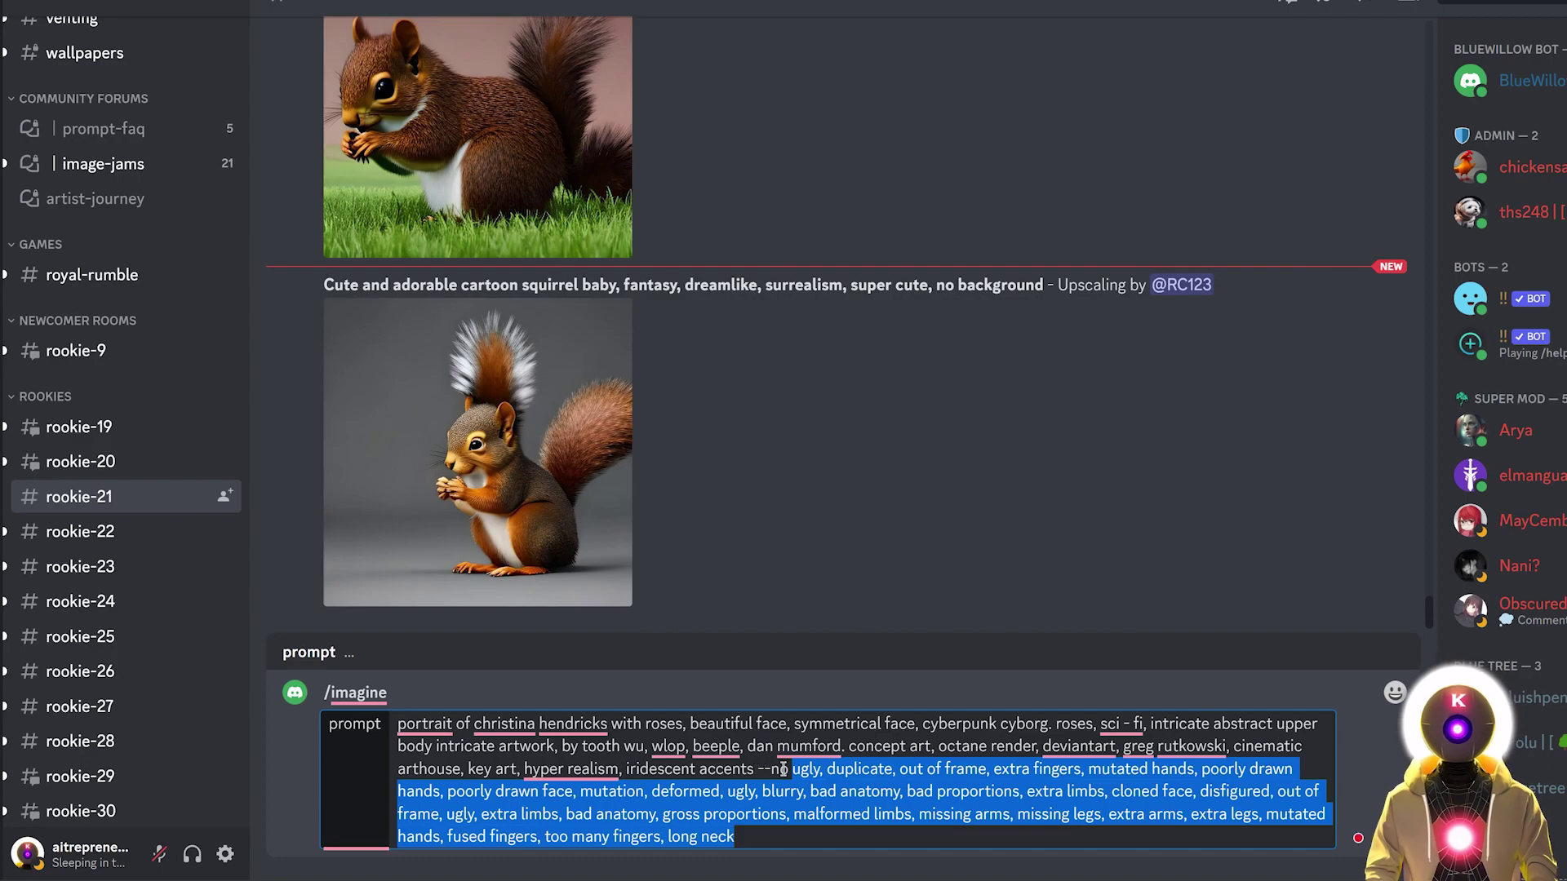
Generate the portrait images with --ar 2:3 appended after the --no list, and view the resulting grid at enlarged size
{"action": "left_click", "coordinate": [757, 836]}
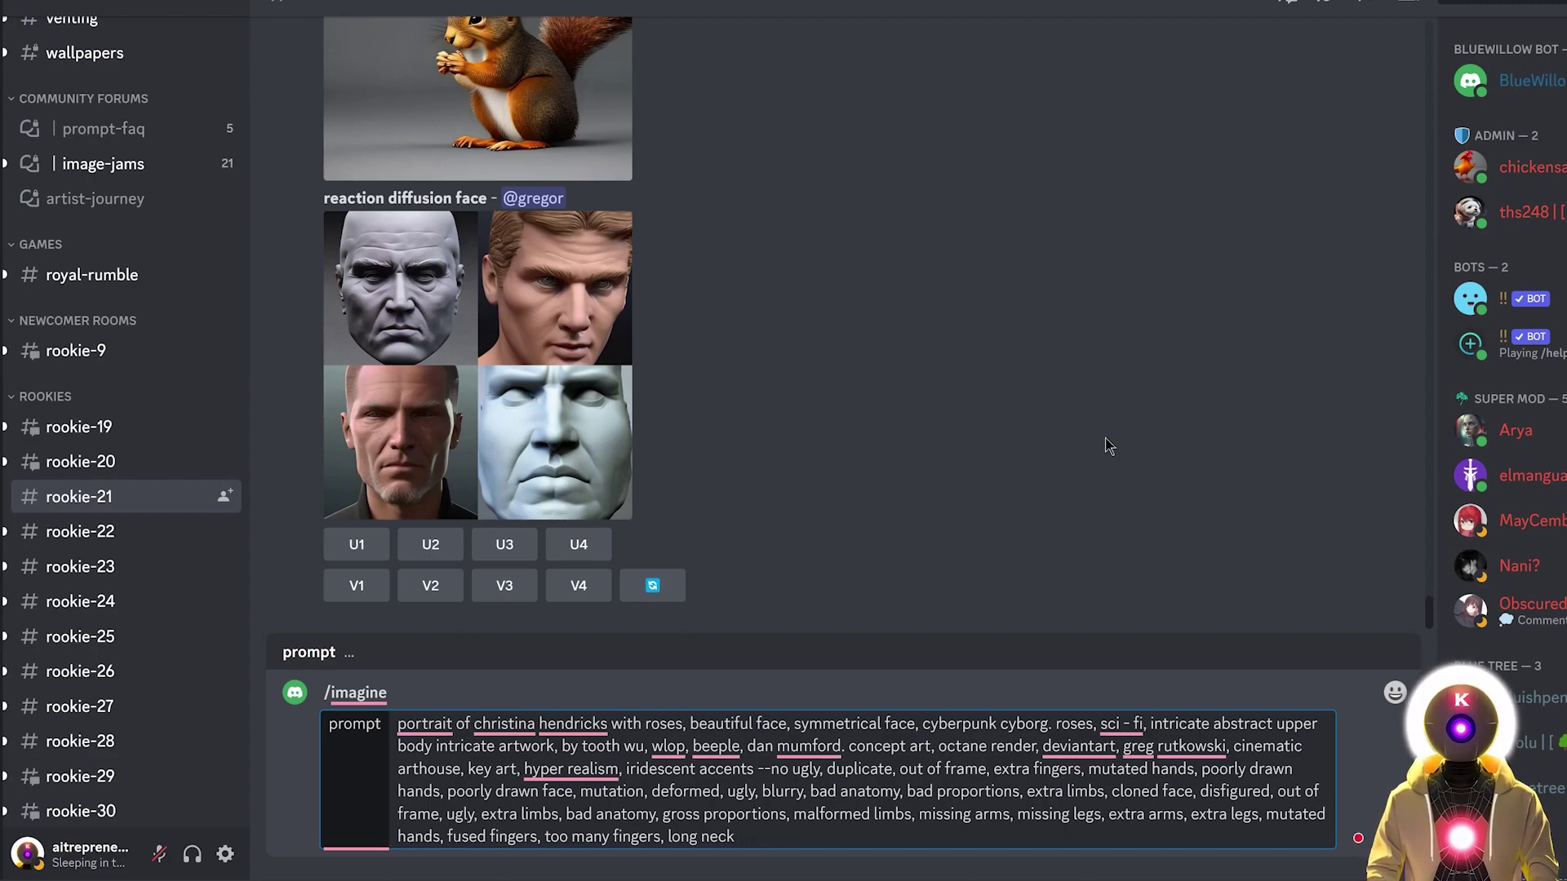
{"action": "type", "text": "--a"}
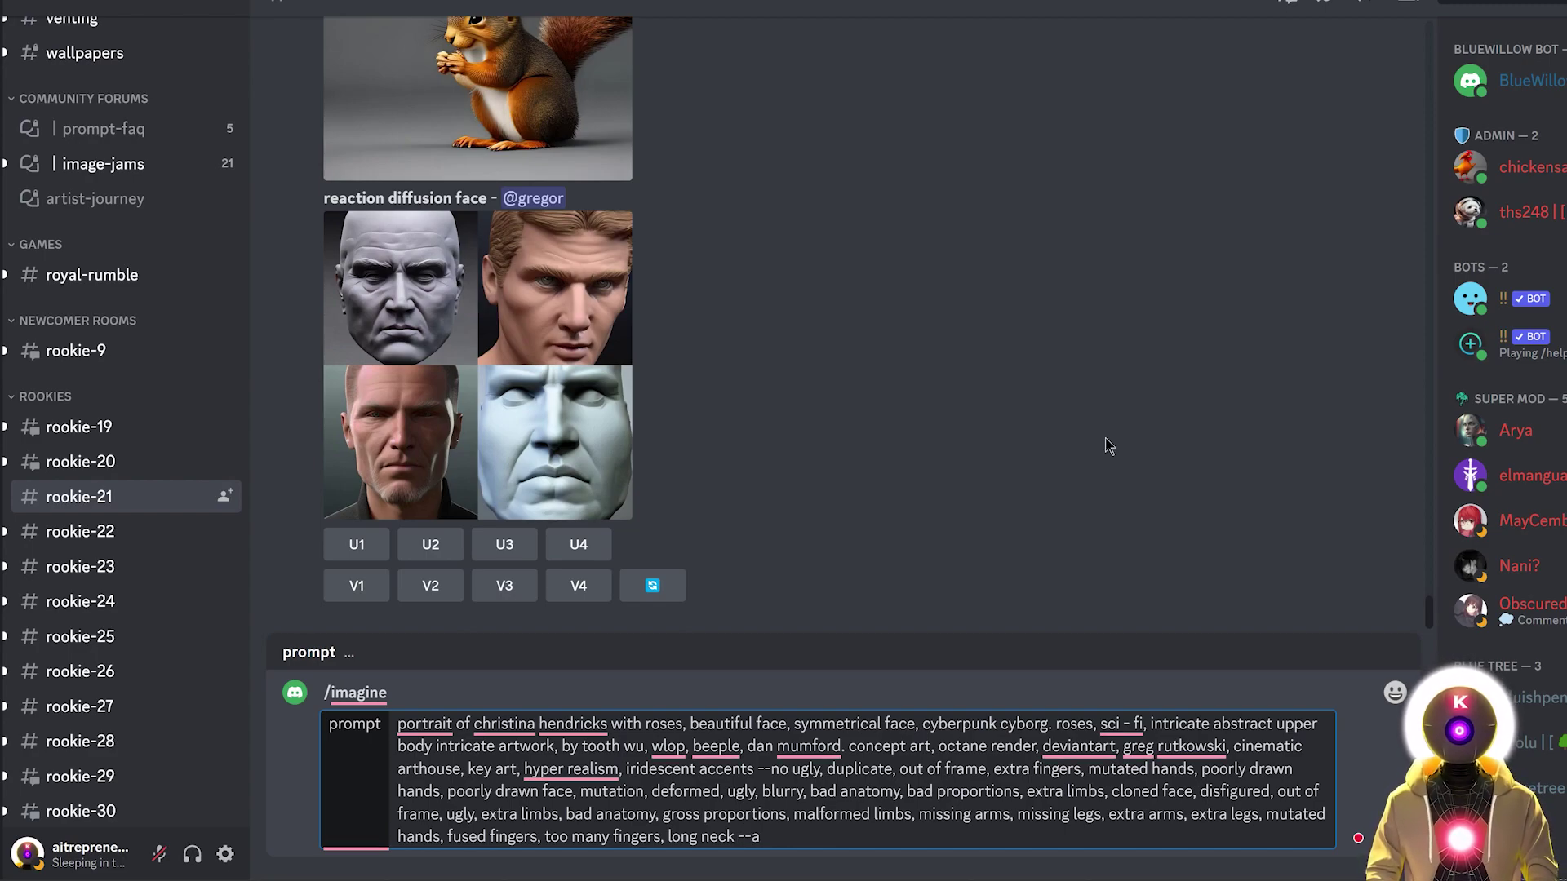
{"action": "type", "text": "r 2"}
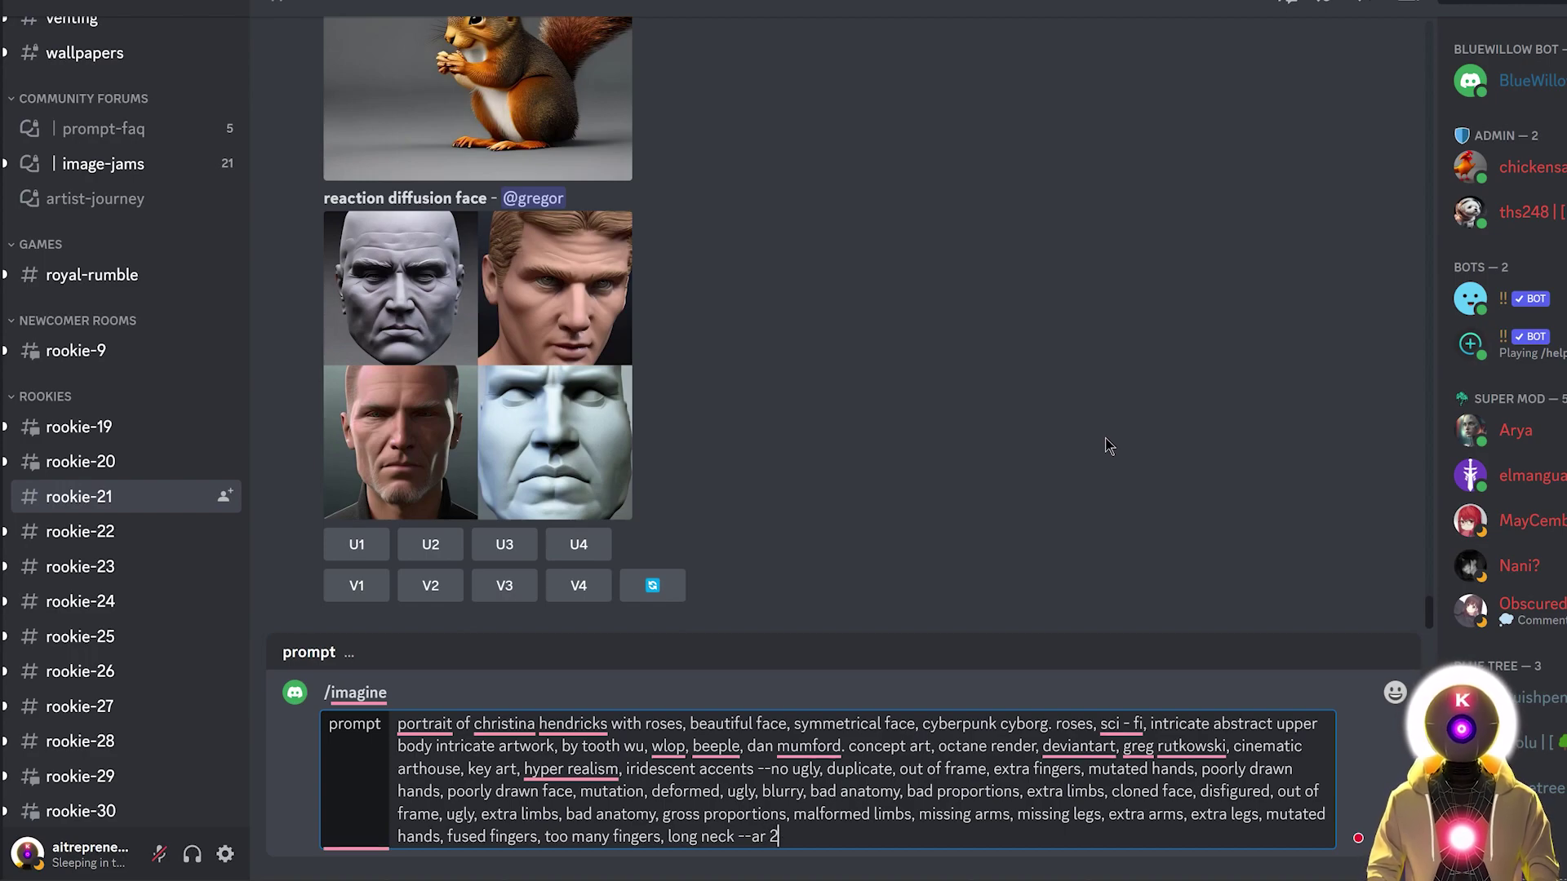
{"action": "type", "text": ":3"}
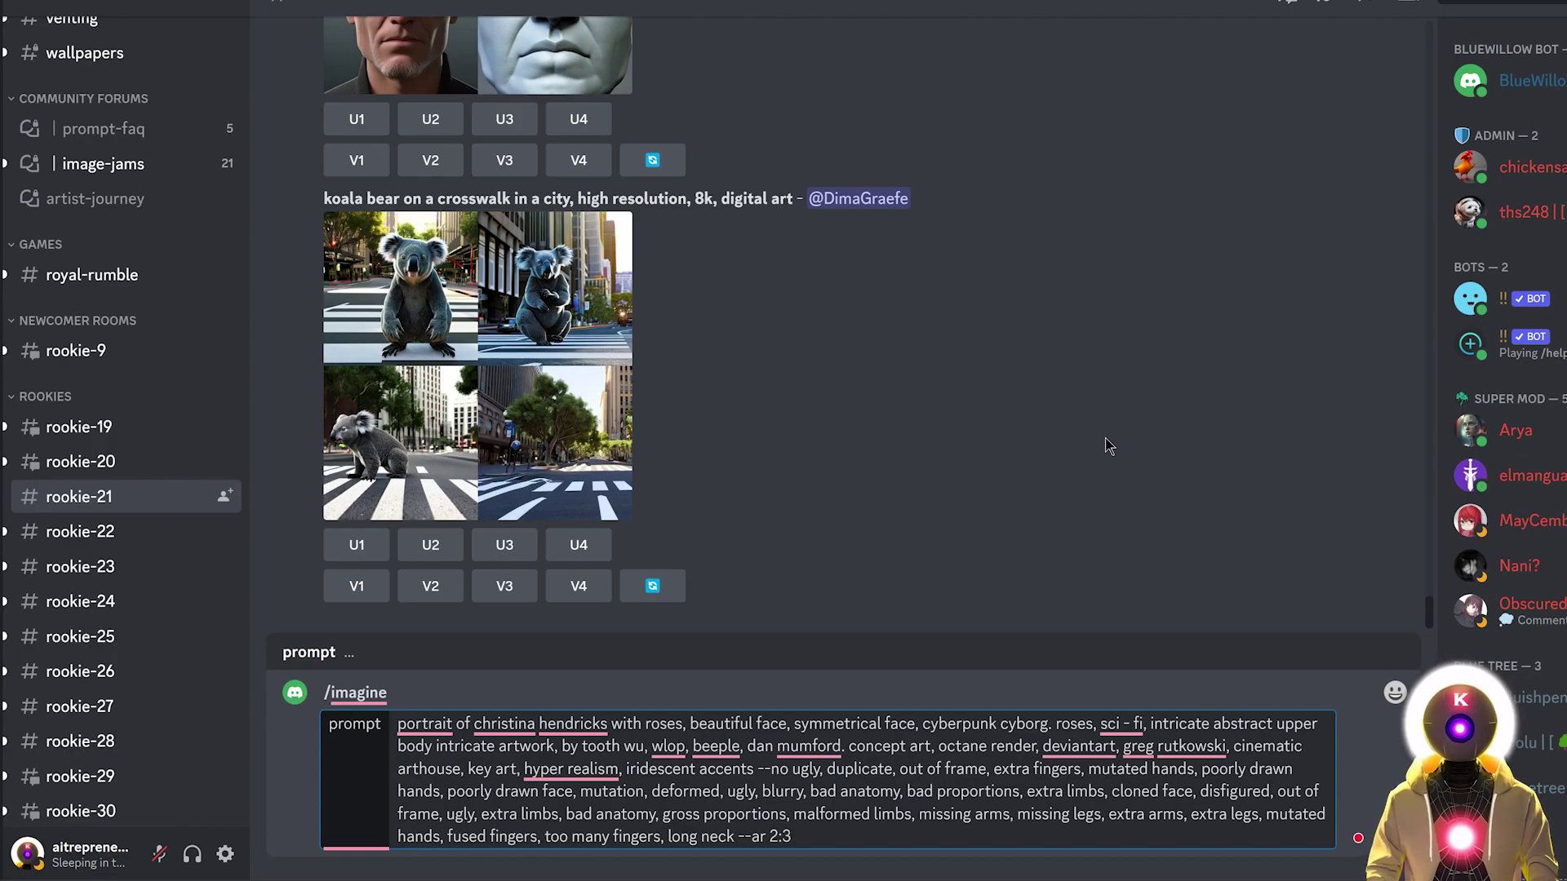
{"action": "key", "text": "Return"}
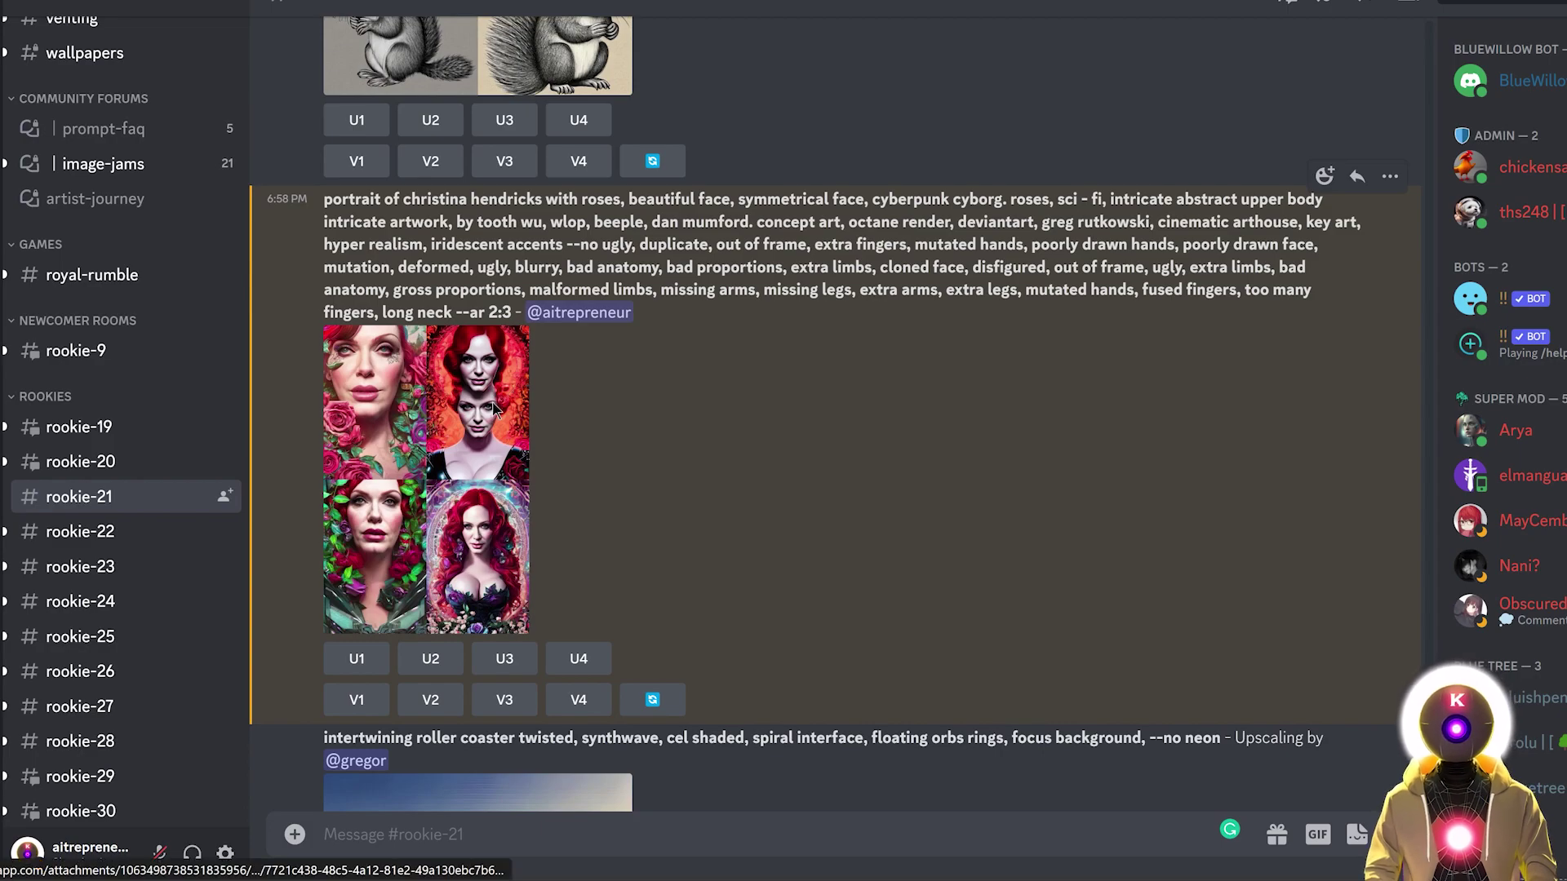
{"action": "left_click", "coordinate": [496, 409]}
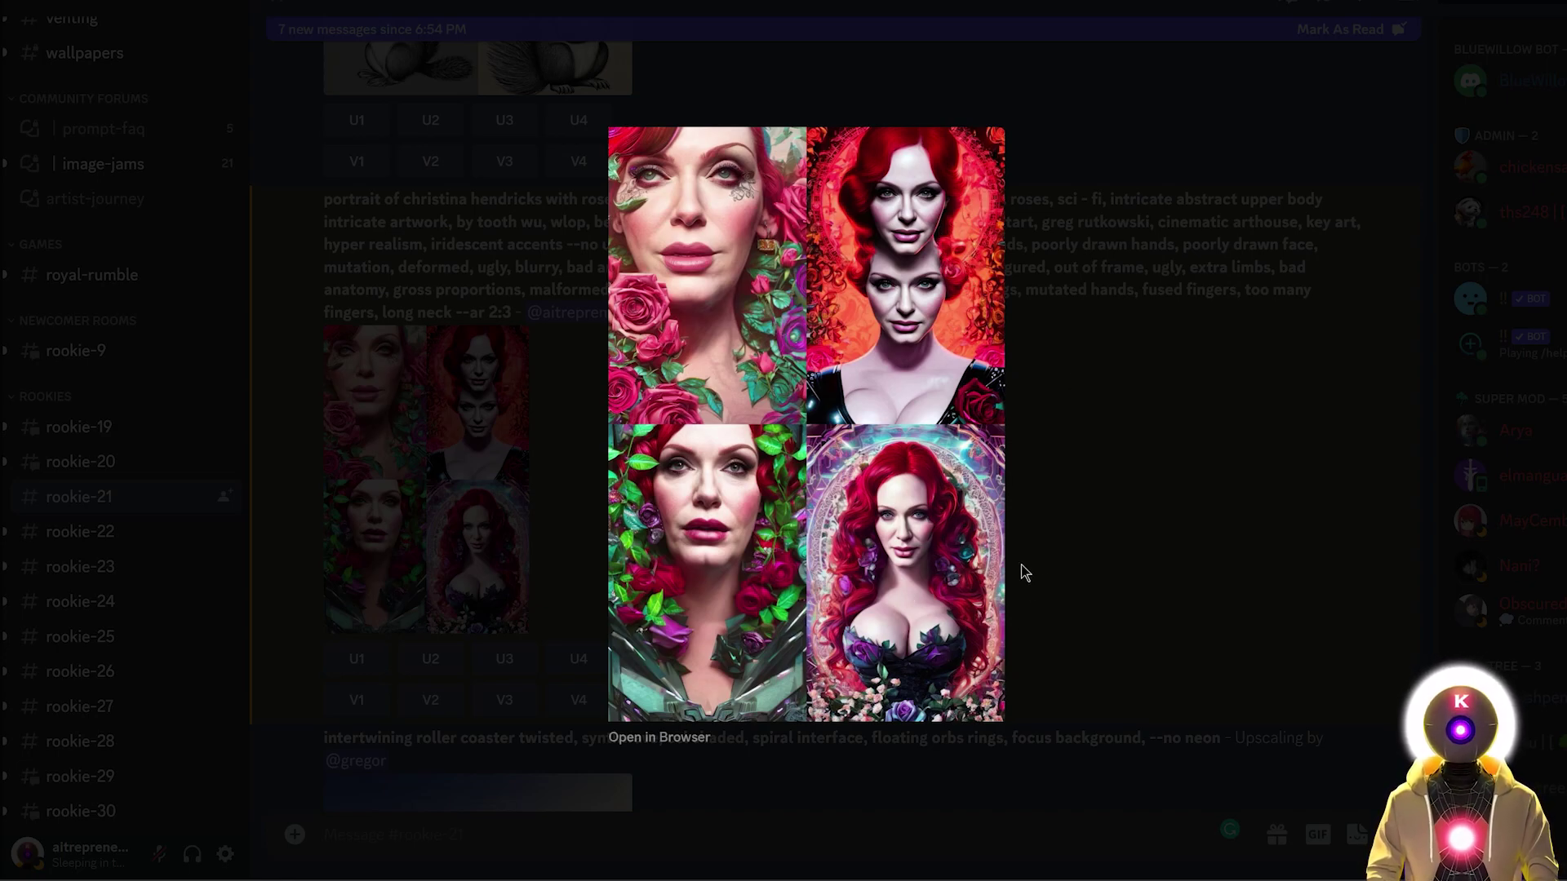
{"action": "left_click", "coordinate": [1147, 520]}
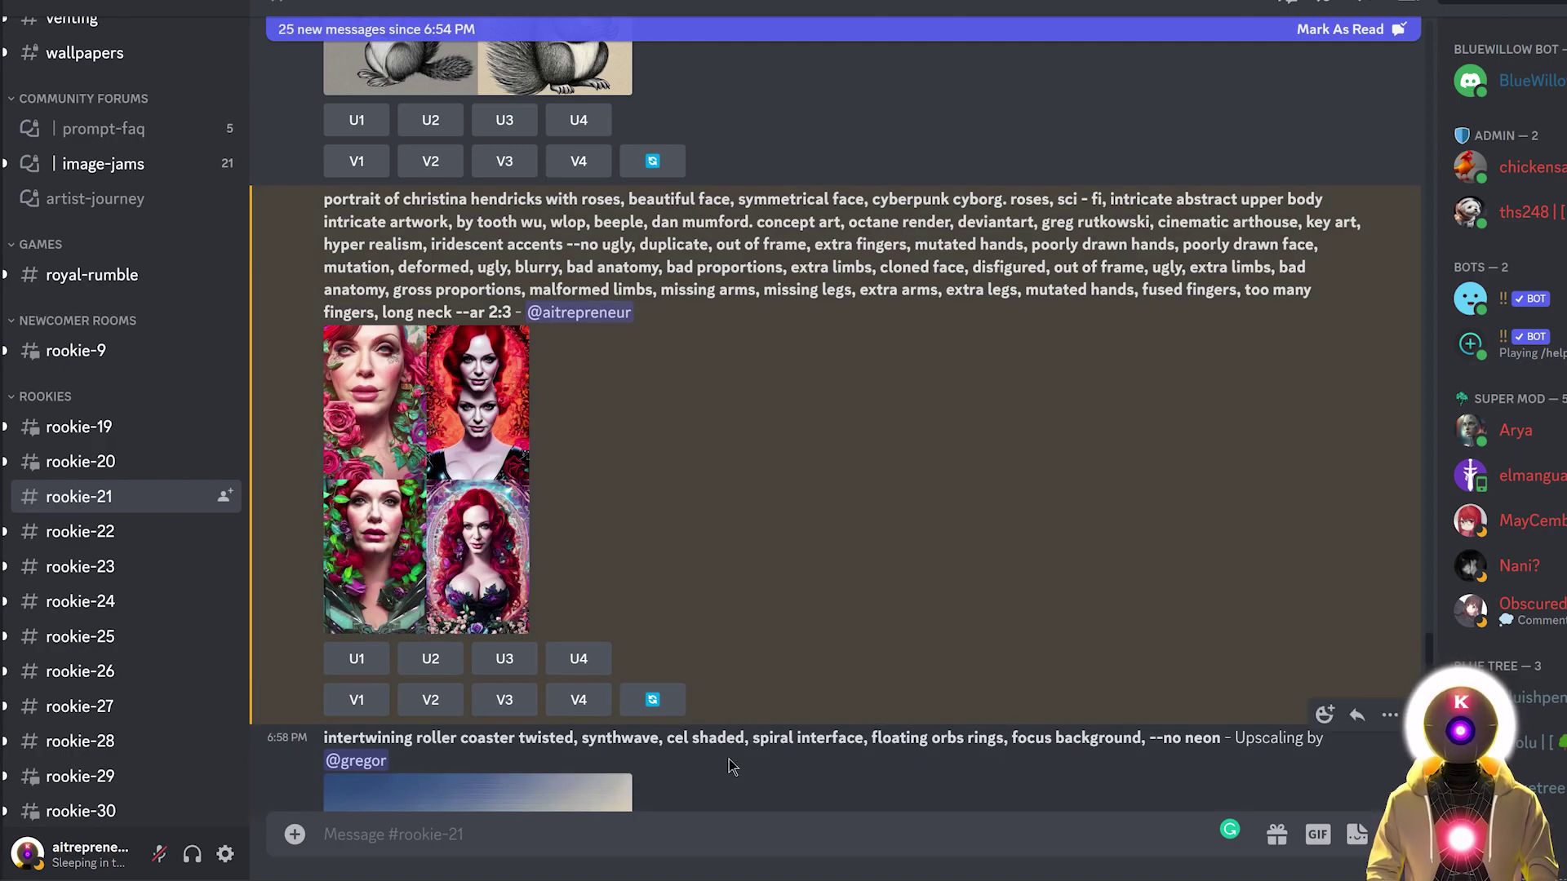
Upload the black pug photo Screenshot_20230117_064402.png and post it in the rookie-21 channel
{"action": "left_click", "coordinate": [295, 836]}
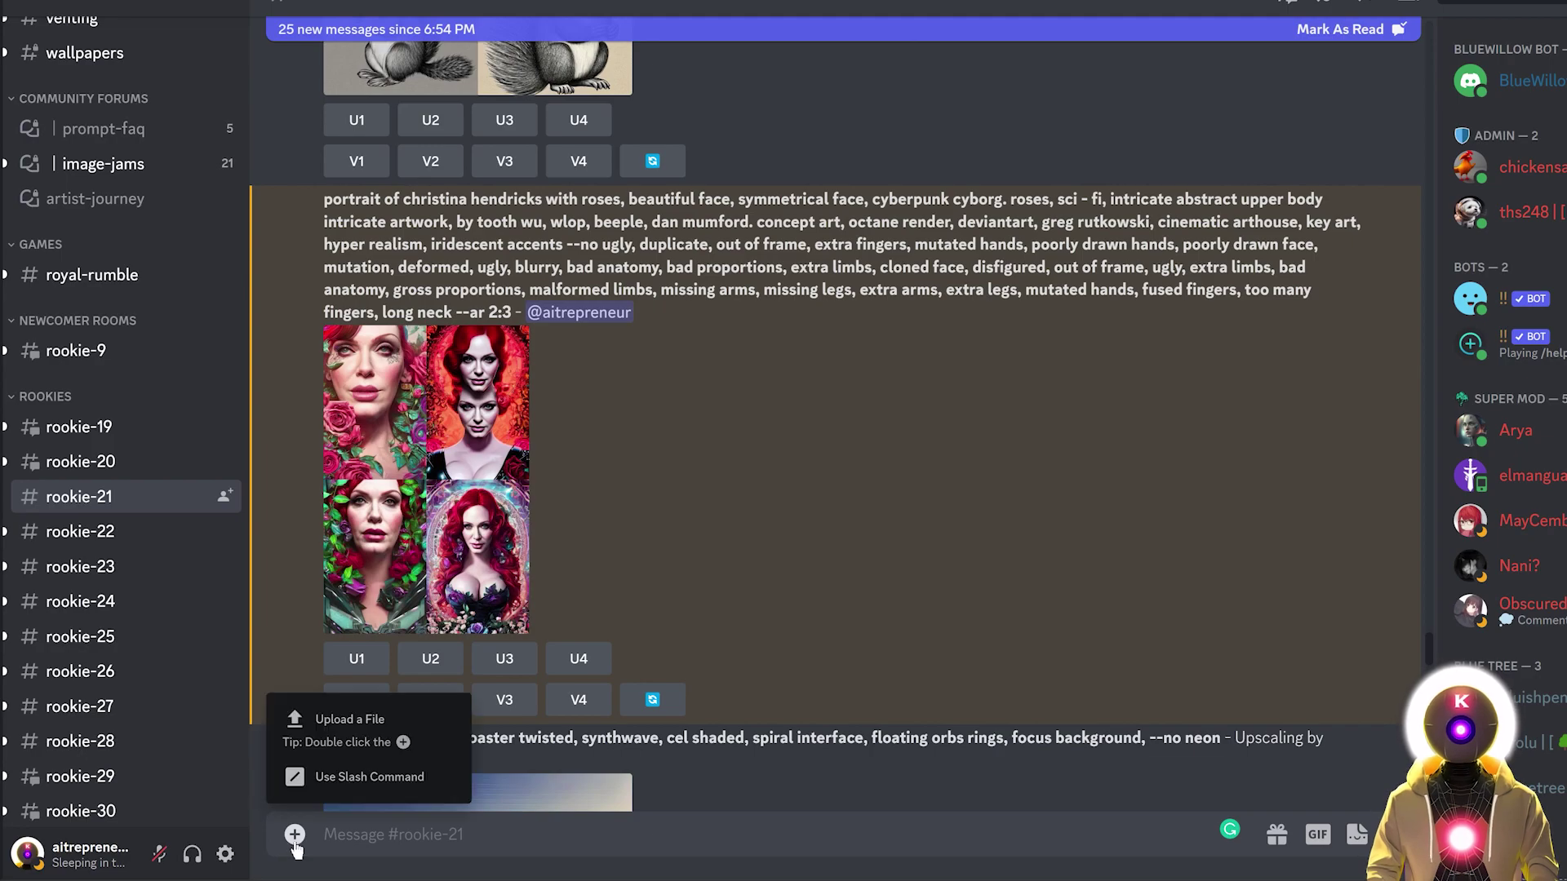
{"action": "left_click", "coordinate": [337, 731]}
{"action": "left_click", "coordinate": [1357, 780]}
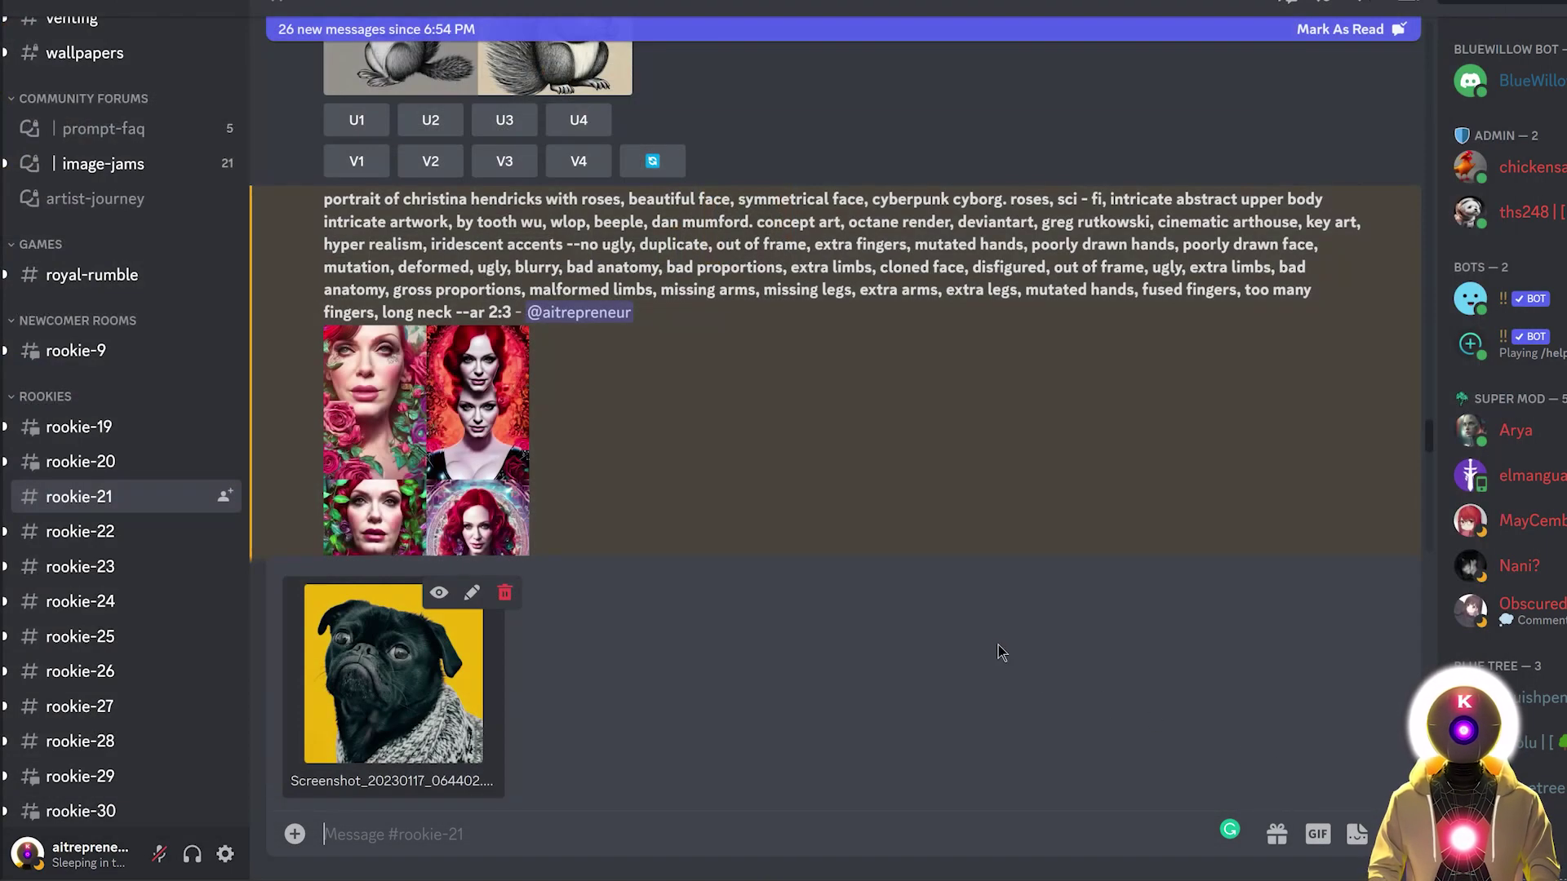
{"action": "key", "text": "Return"}
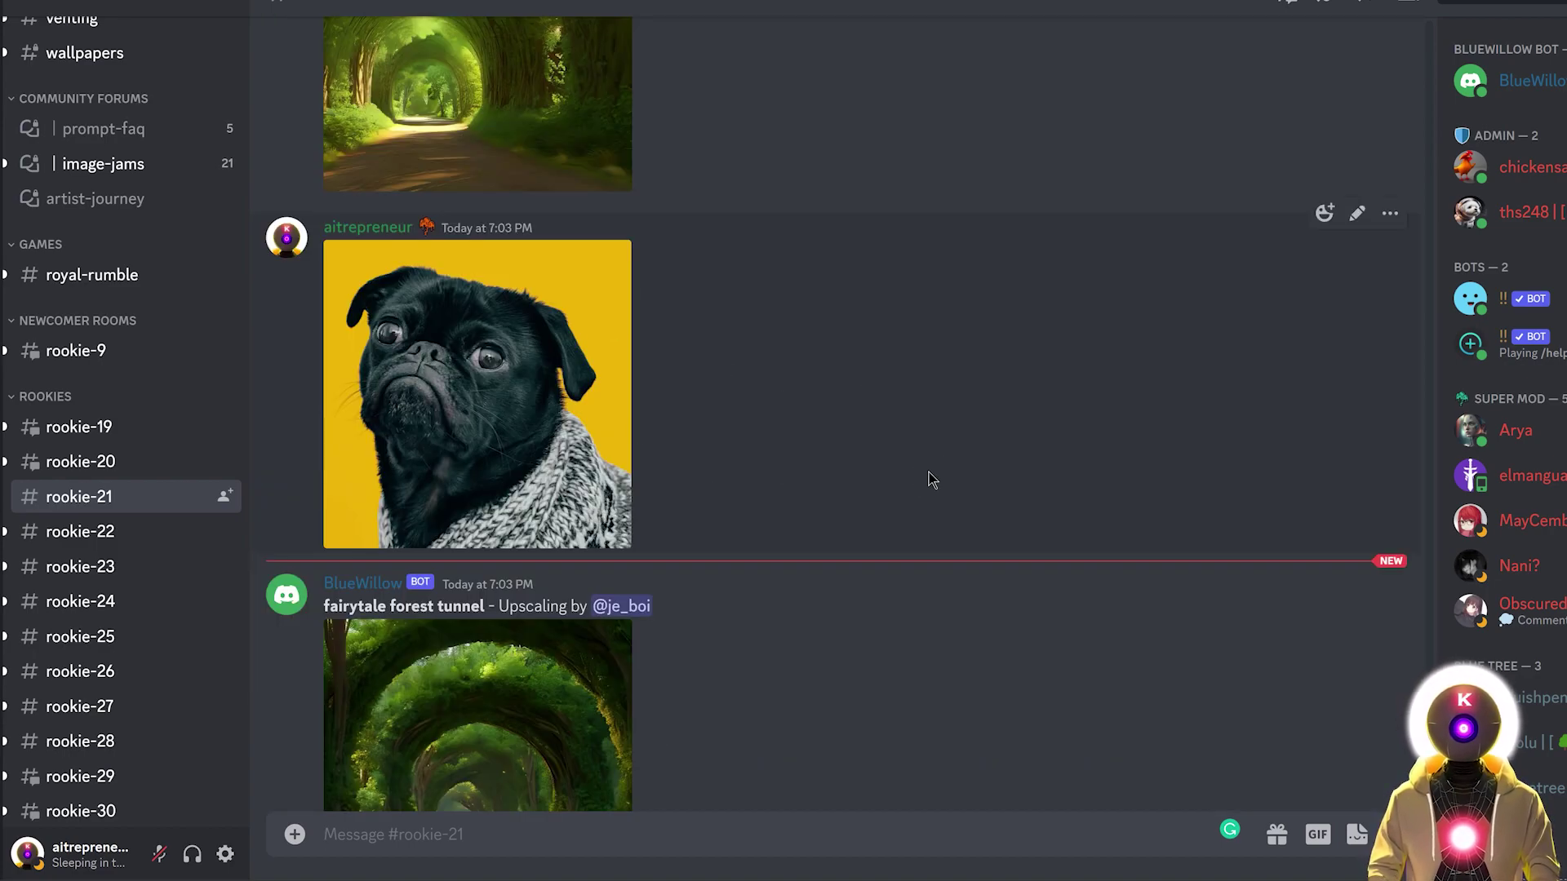
Open the posted pug photo at enlarged size and copy its image link
{"action": "left_click", "coordinate": [512, 385]}
{"action": "right_click", "coordinate": [722, 359]}
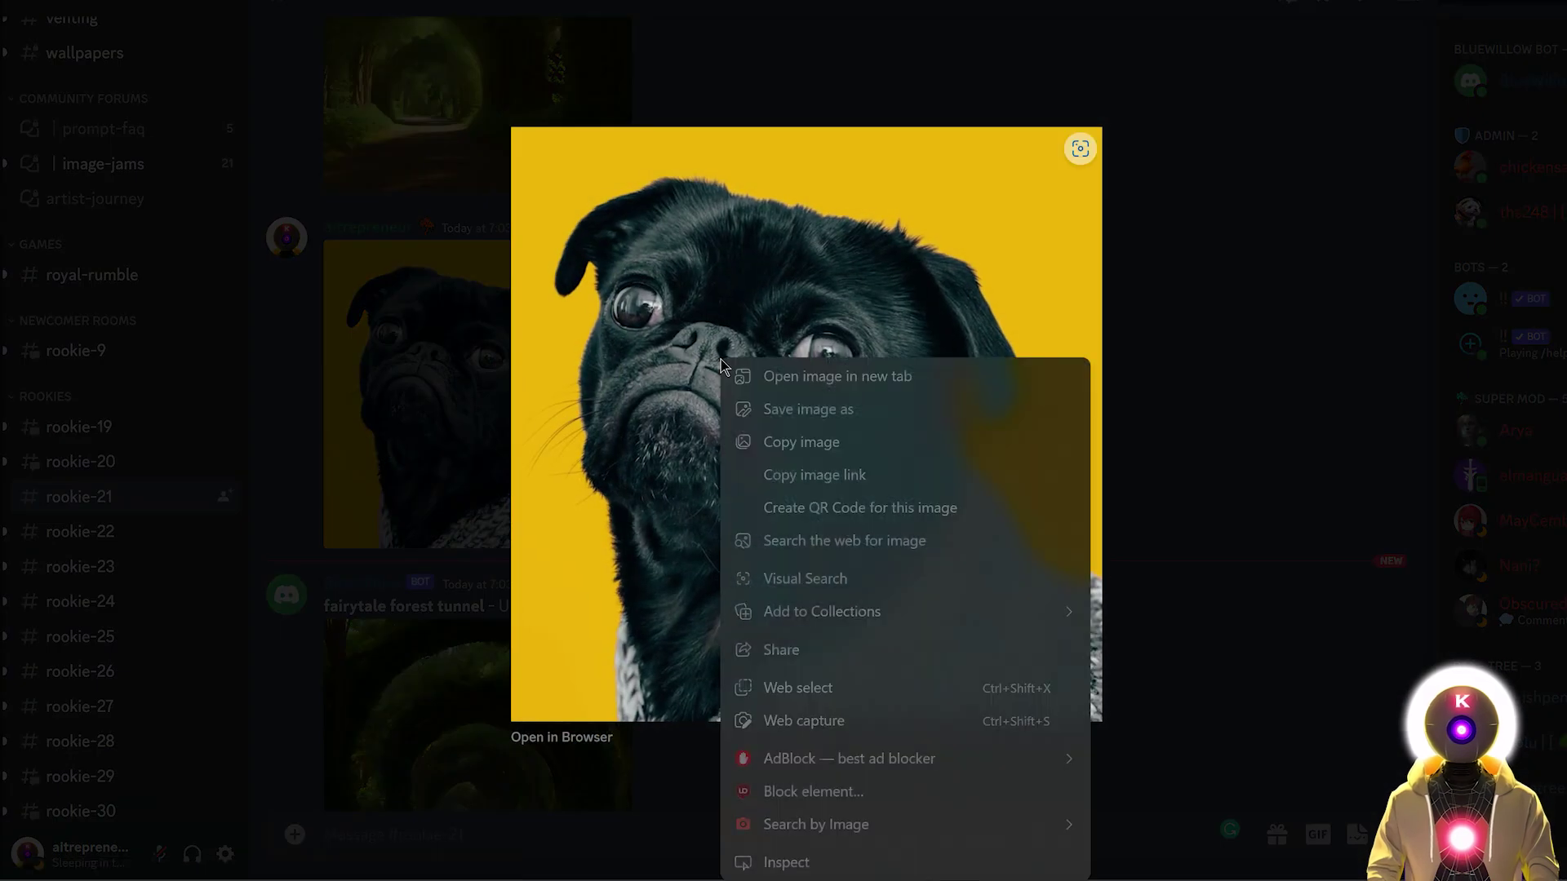
{"action": "left_click", "coordinate": [822, 475]}
Run /imagine with the pug image link plus a "Portrait of a black pug cartoon modern disney style, brown eyes" prompt, and compare the result with the photo
{"action": "left_click", "coordinate": [598, 840]}
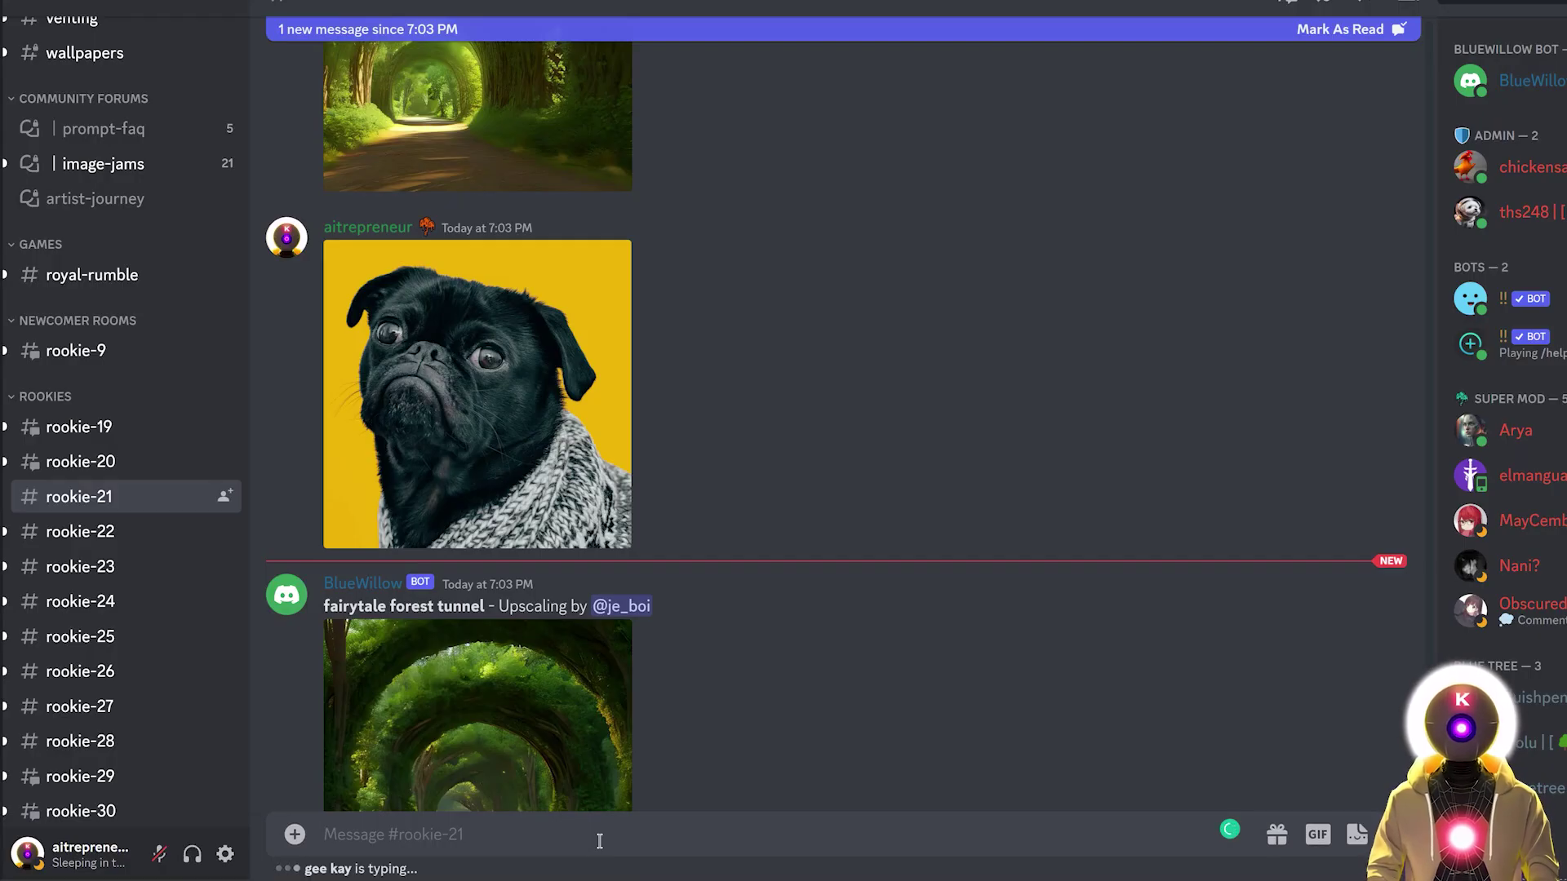
{"action": "type", "text": "/"}
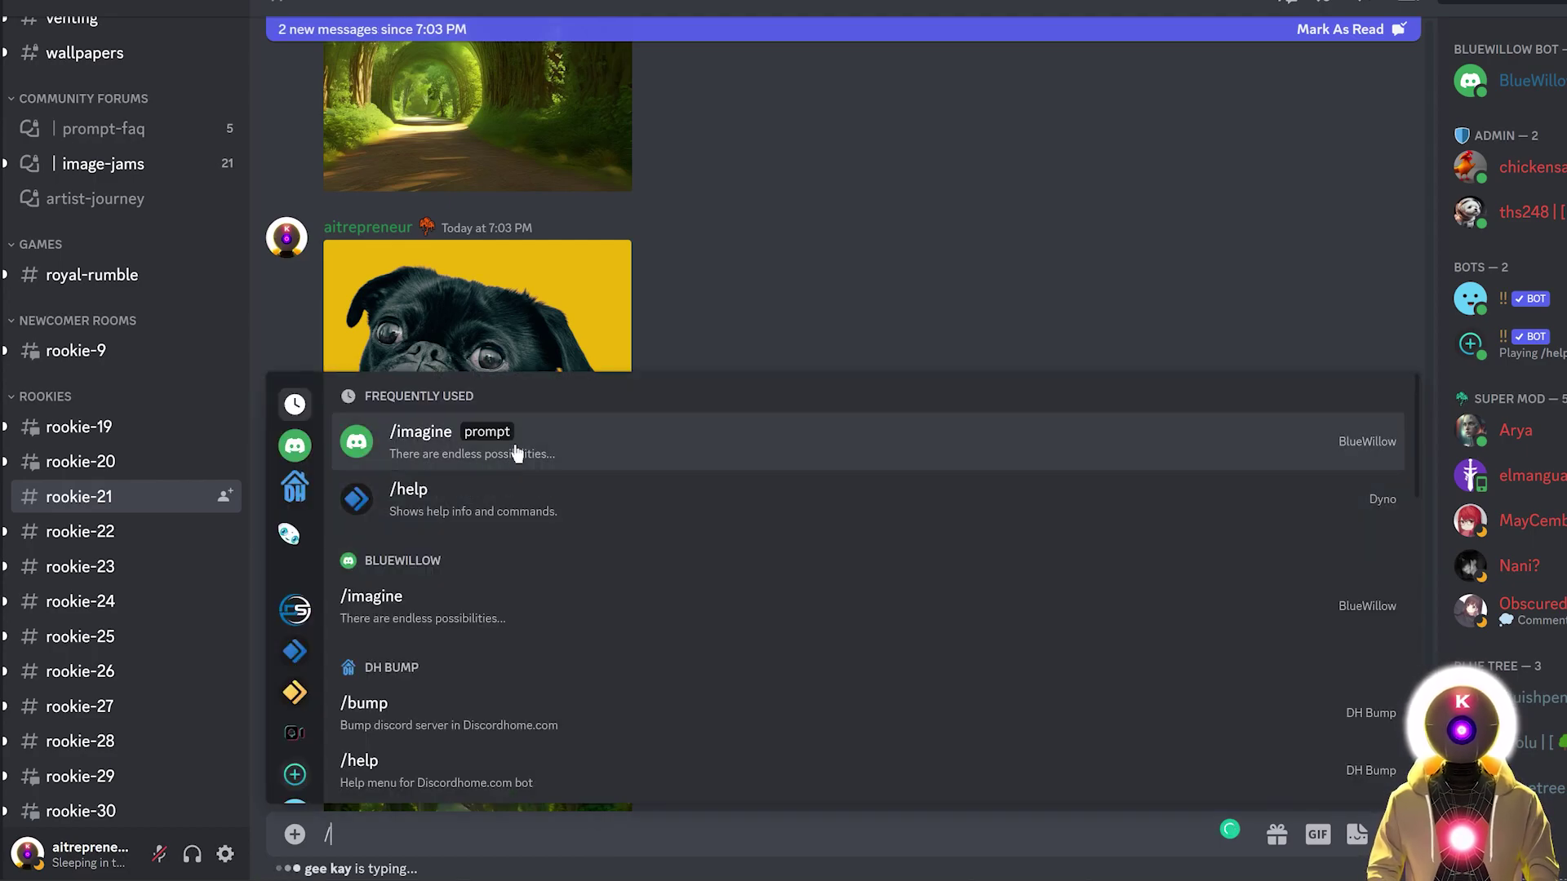
{"action": "left_click", "coordinate": [519, 451]}
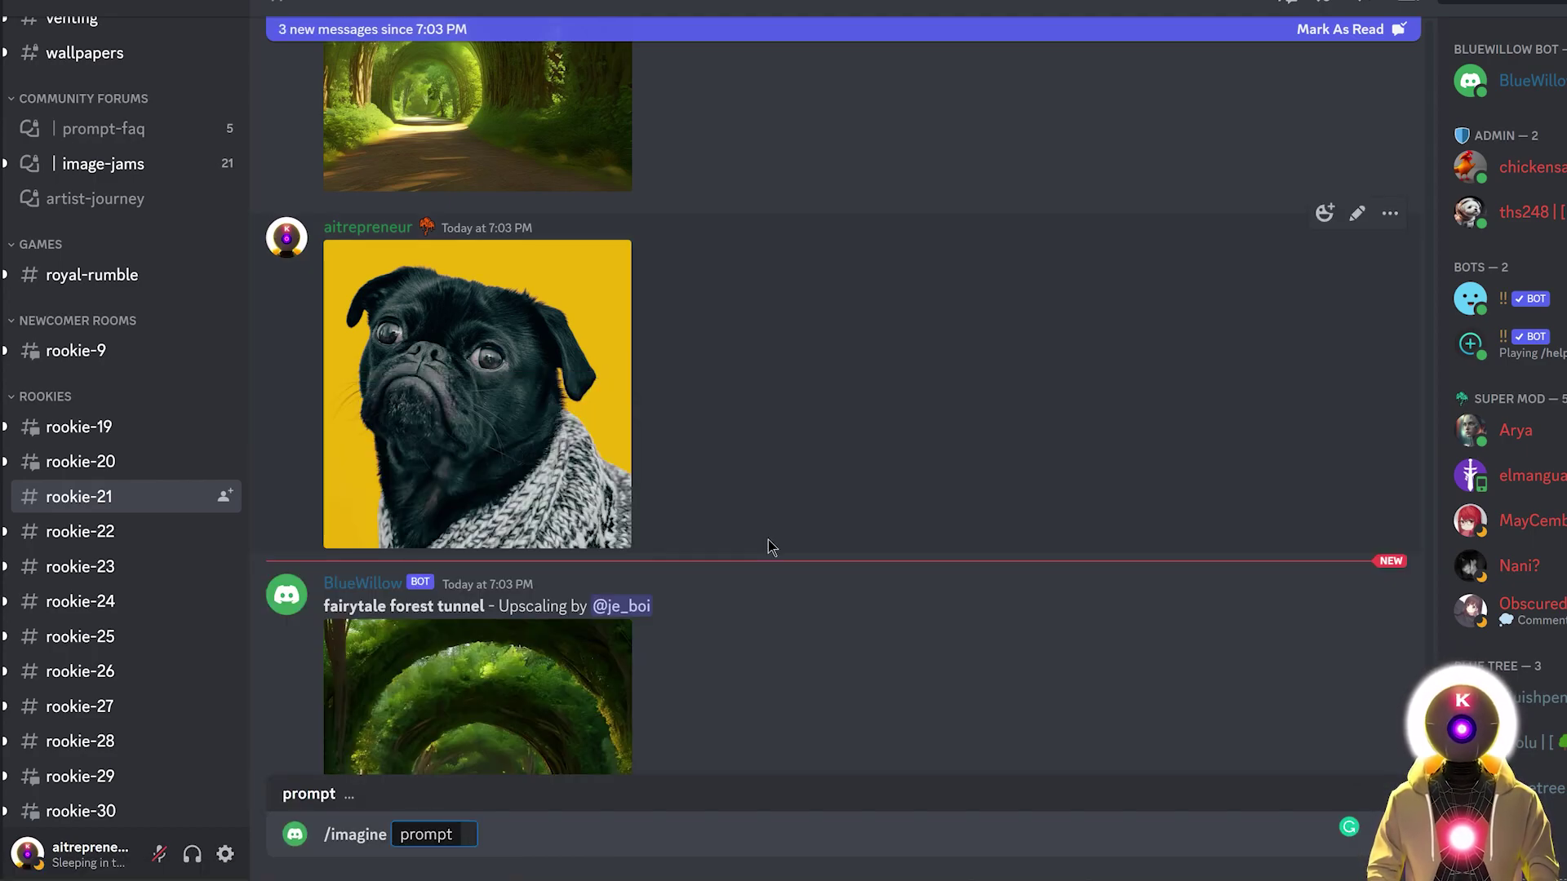
{"action": "key", "text": "ctrl+v"}
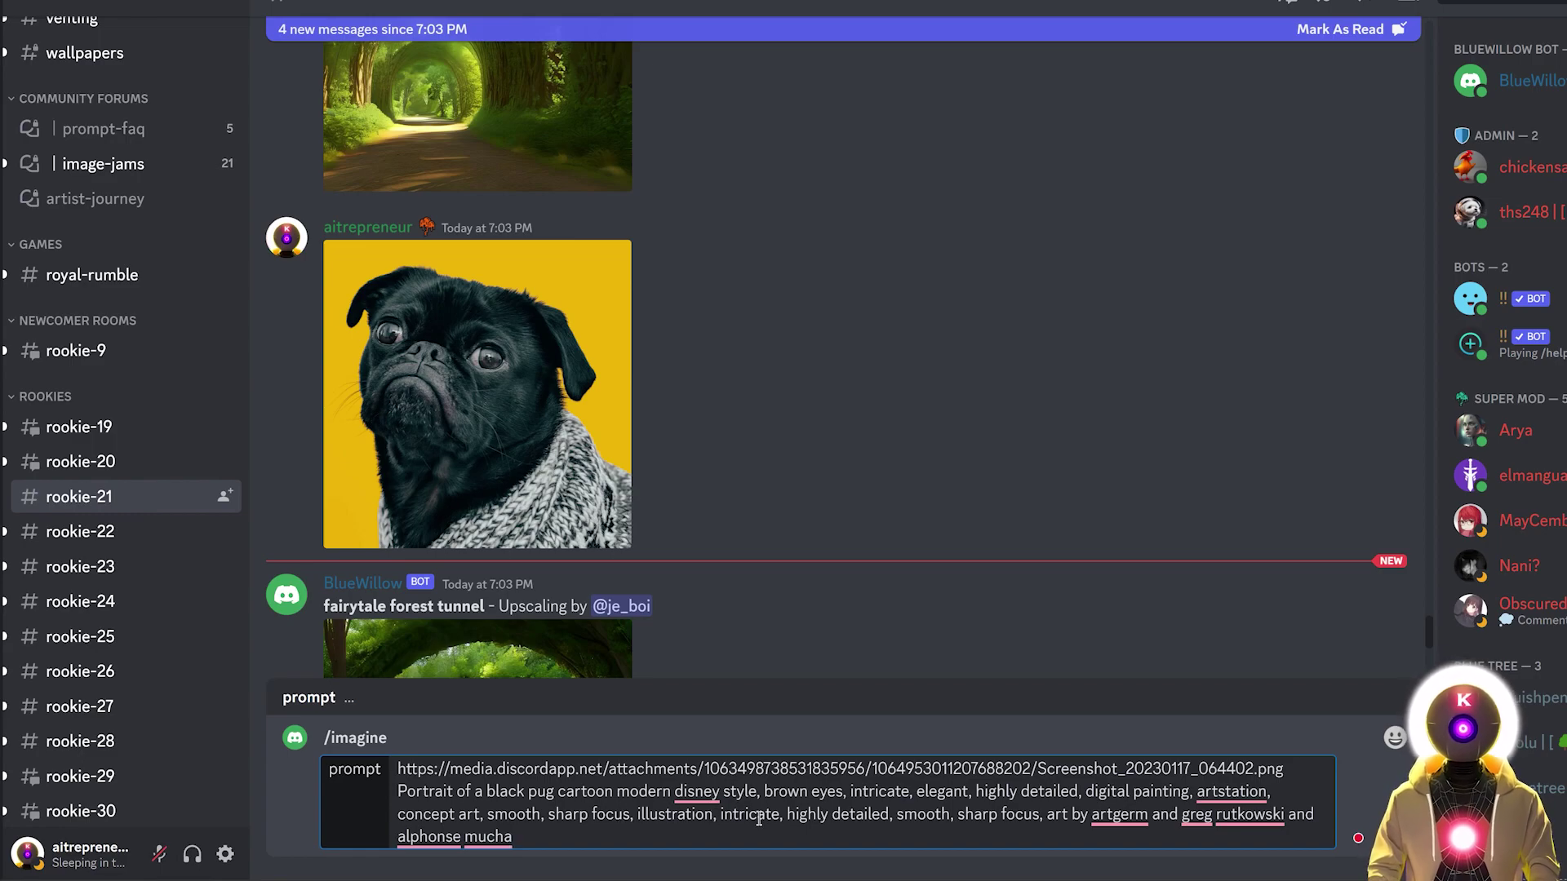
{"action": "key", "text": "Return"}
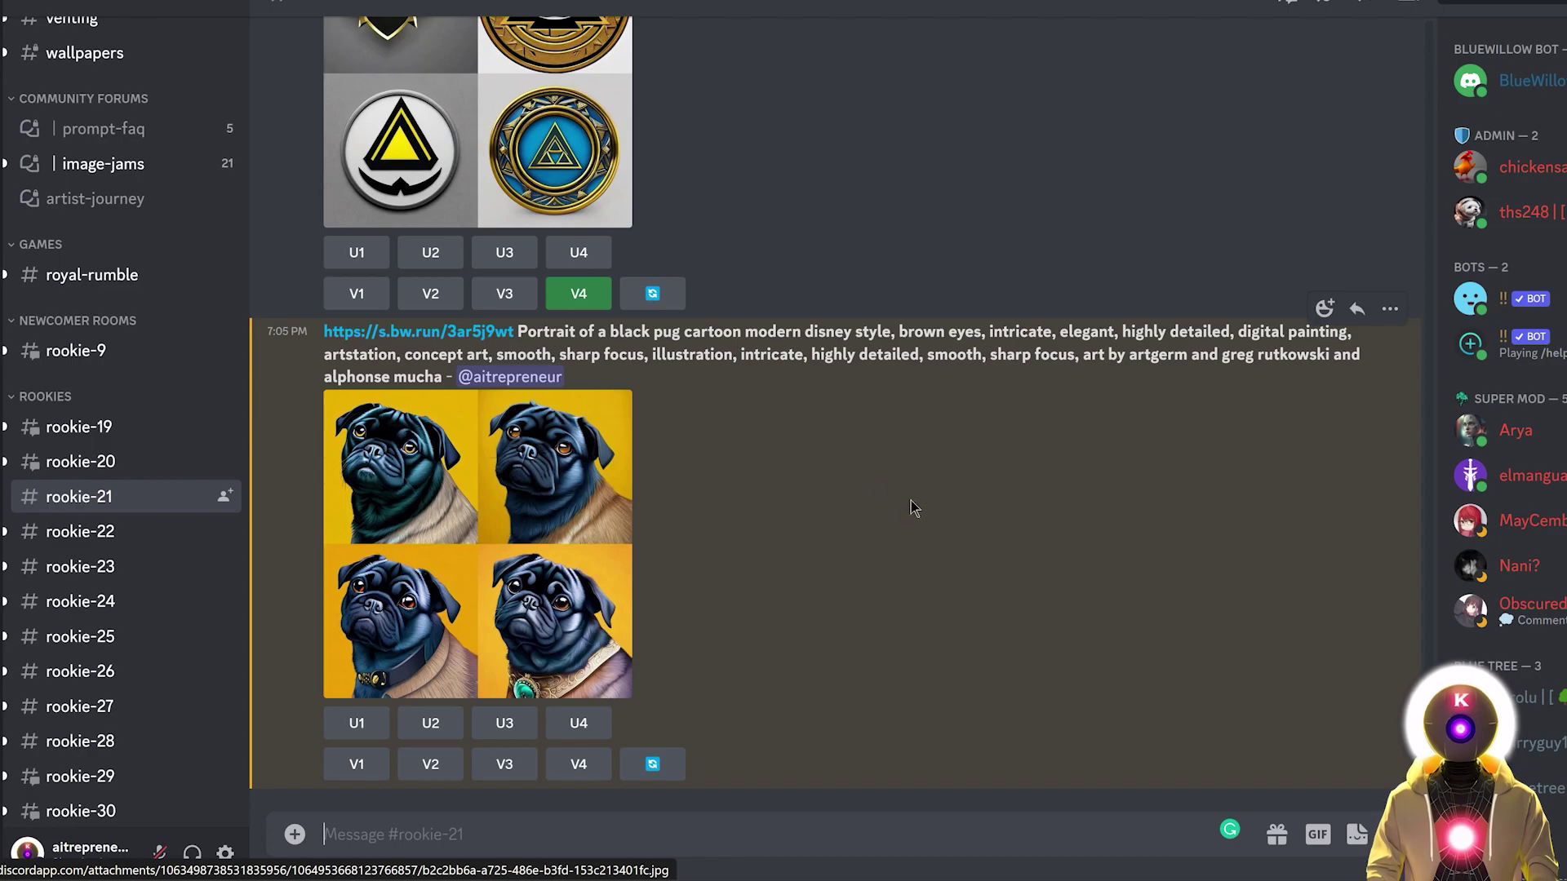
{"action": "scroll", "coordinate": [743, 489], "scroll_direction": "up", "scroll_amount": 10}
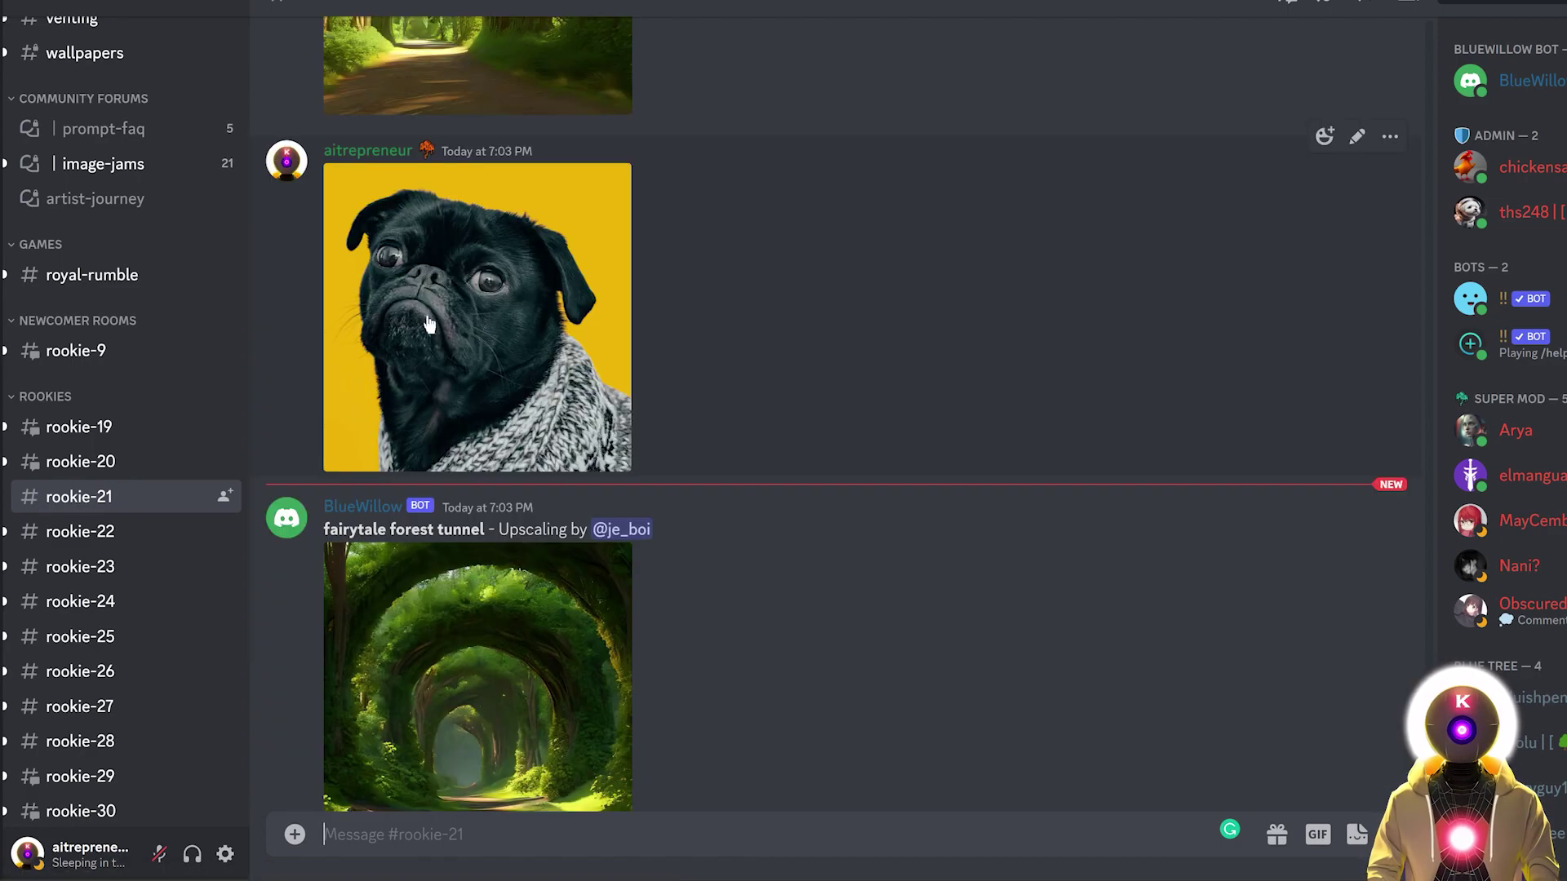
{"action": "scroll", "coordinate": [739, 278], "scroll_direction": "down", "scroll_amount": 10}
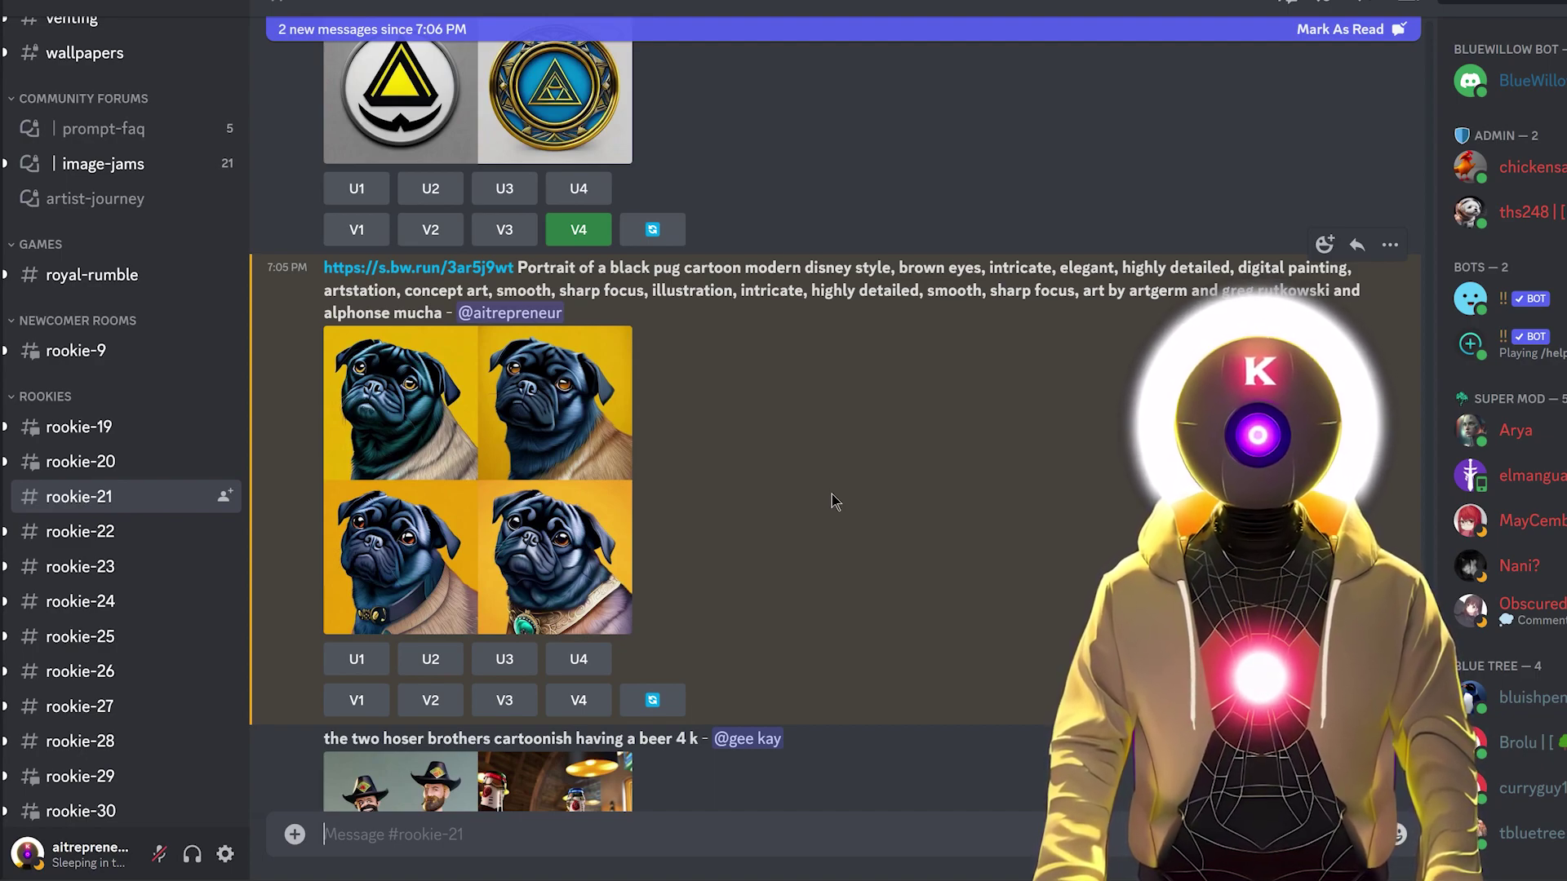
Browse the images other members generated in the rookie-21, rookie-25 and branch-1 channels
{"action": "scroll", "coordinate": [836, 490], "scroll_direction": "down", "scroll_amount": 10}
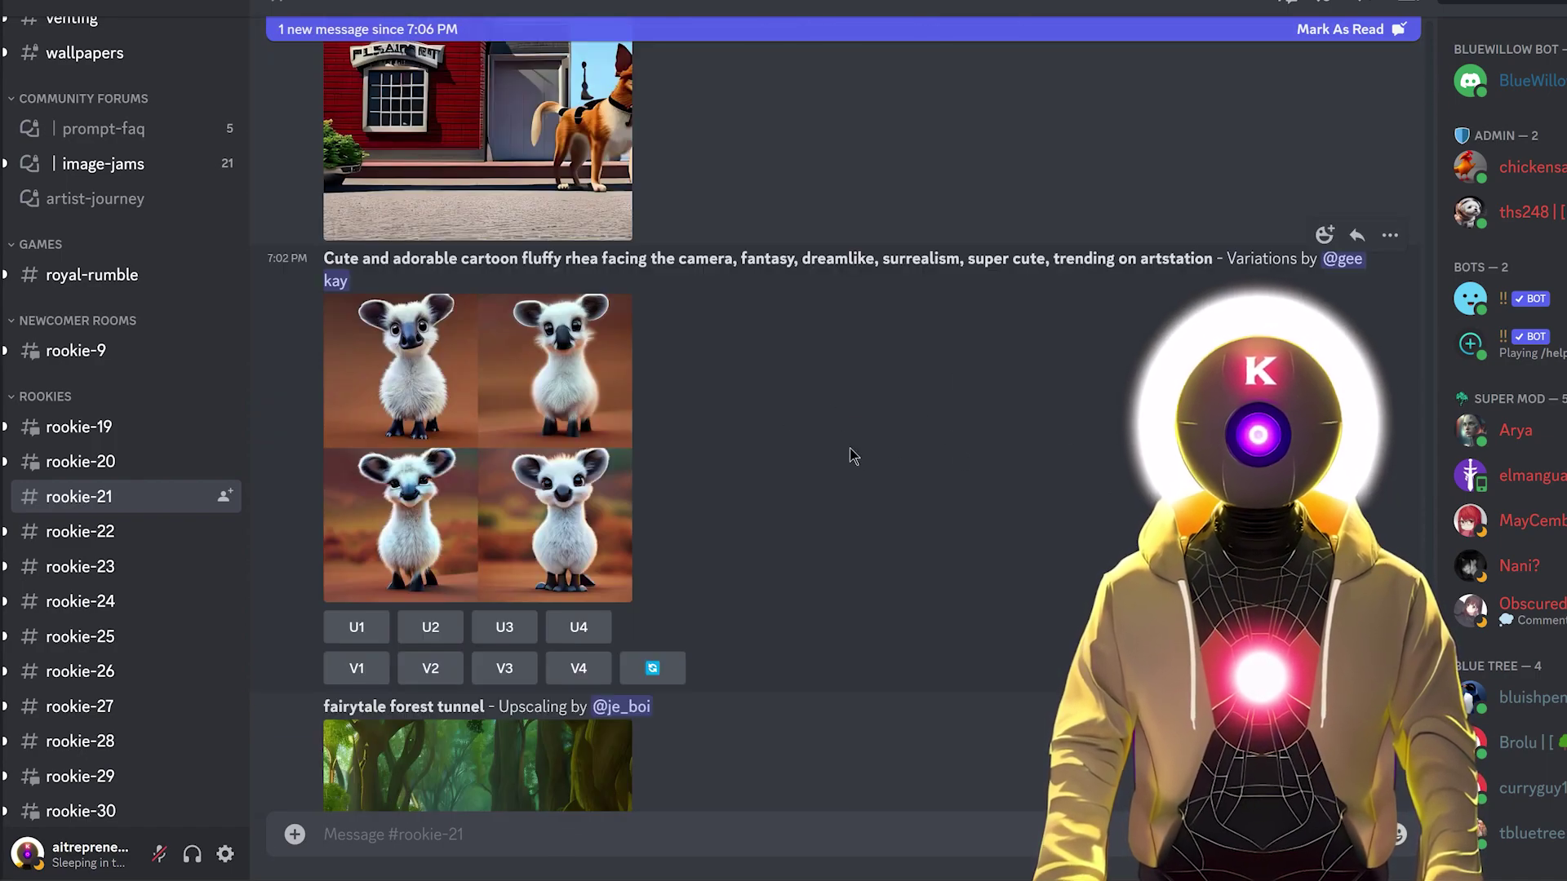
{"action": "scroll", "coordinate": [921, 468], "scroll_direction": "up", "scroll_amount": 5}
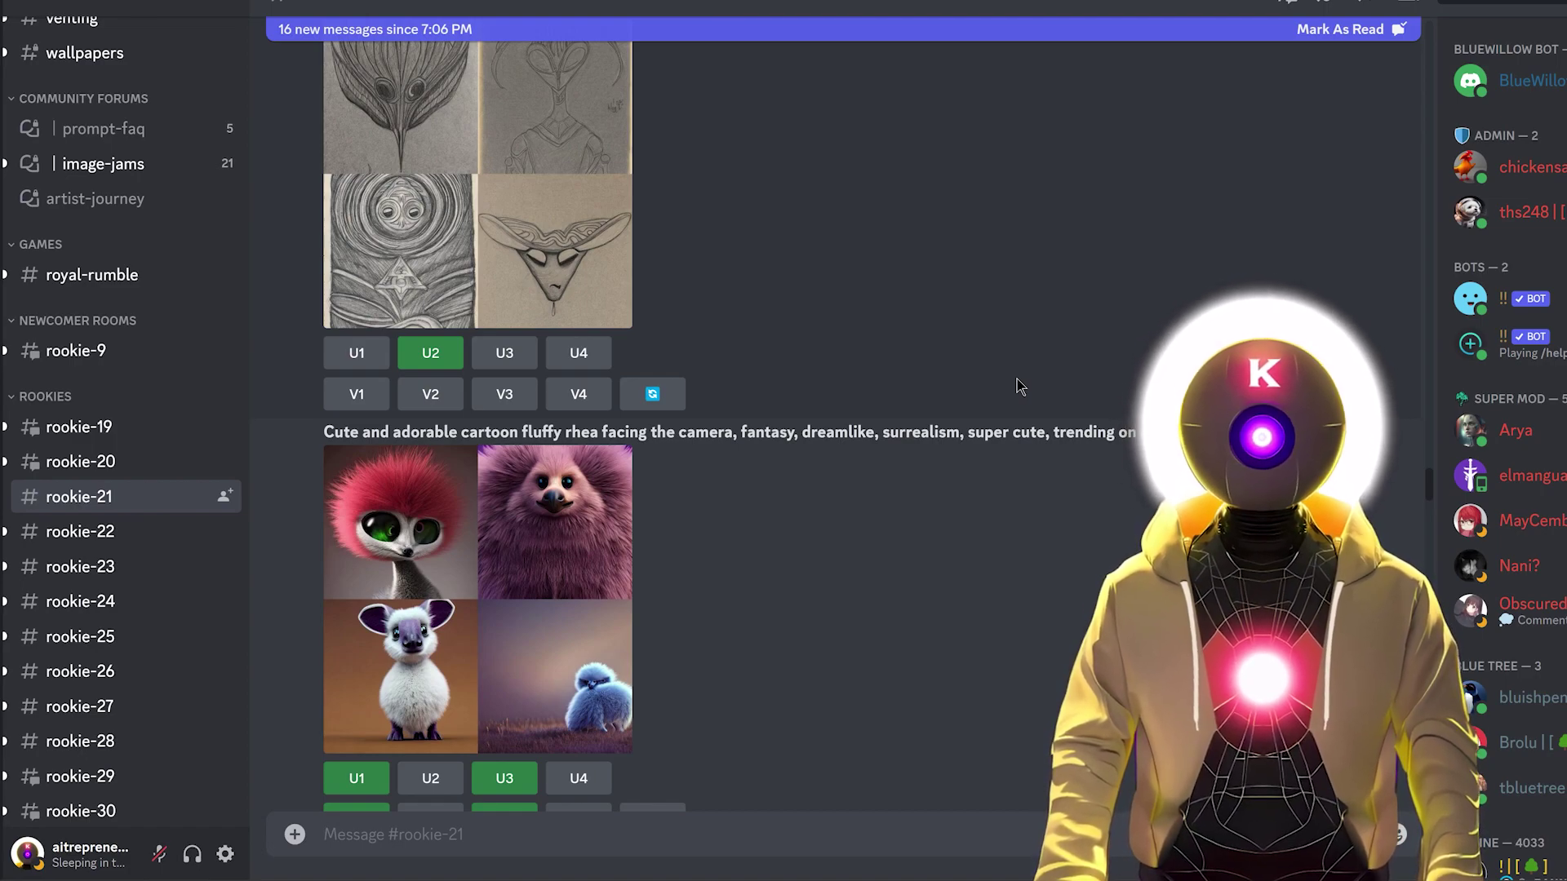
{"action": "scroll", "coordinate": [1020, 391], "scroll_direction": "down", "scroll_amount": 5}
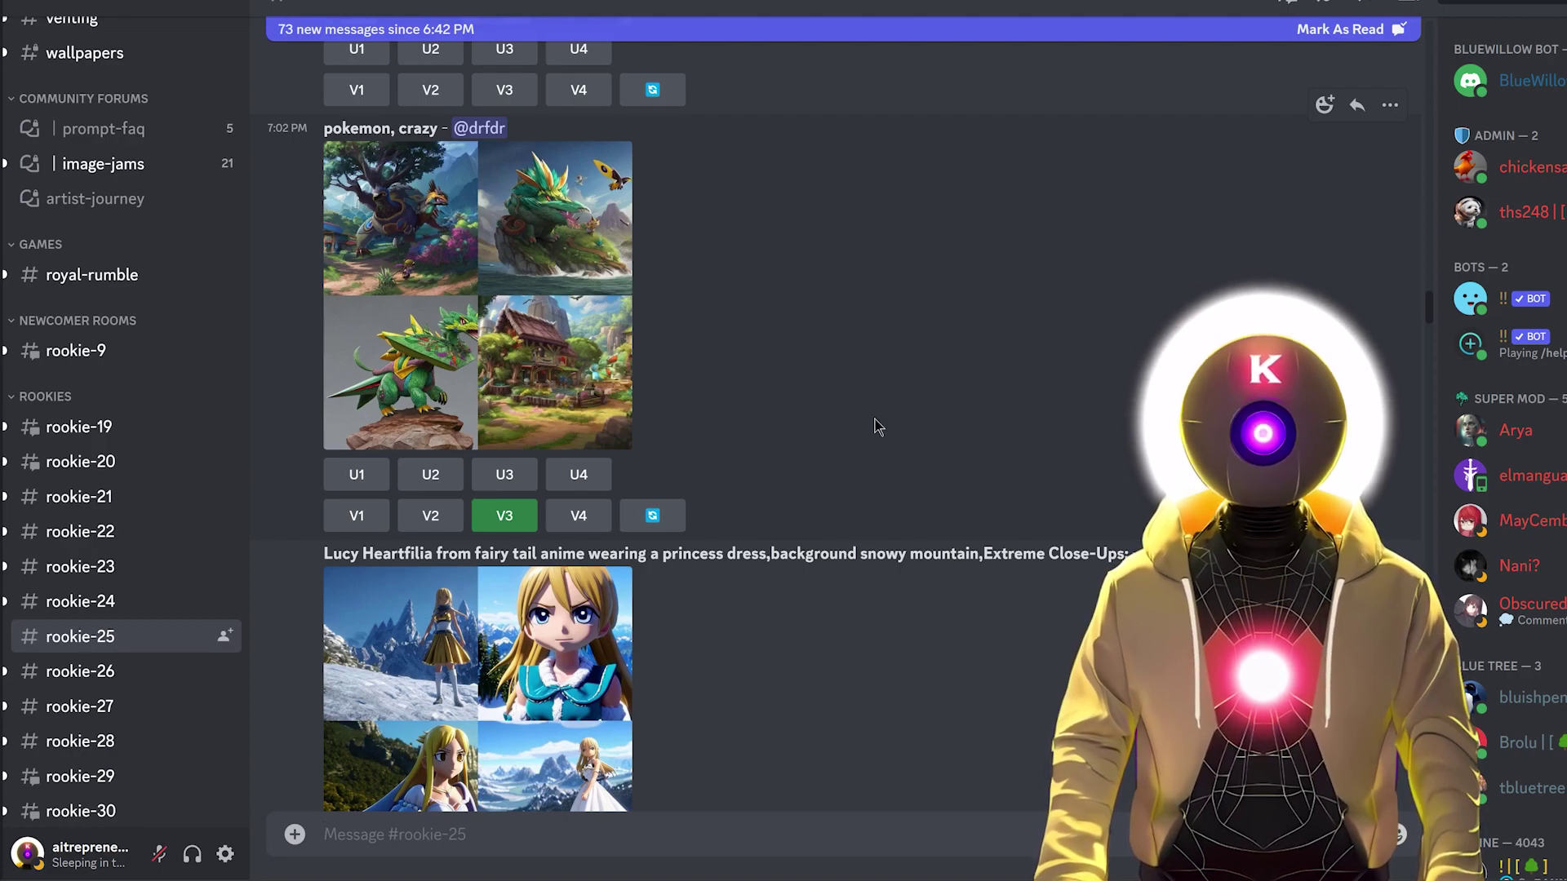
{"action": "scroll", "coordinate": [875, 423], "scroll_direction": "down", "scroll_amount": 3}
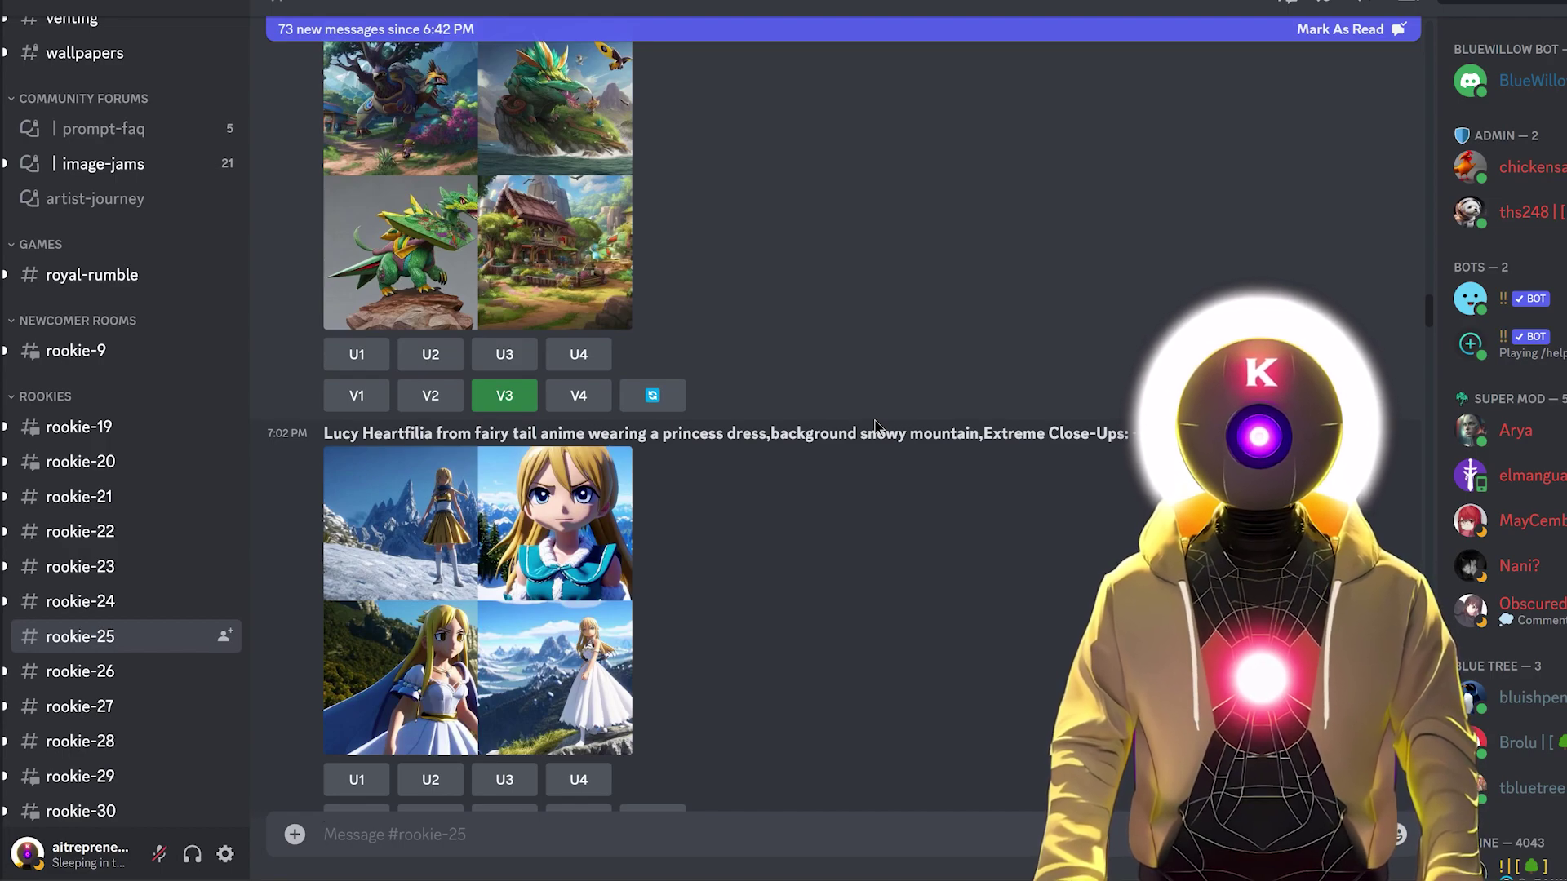
{"action": "scroll", "coordinate": [875, 423], "scroll_direction": "down", "scroll_amount": 15}
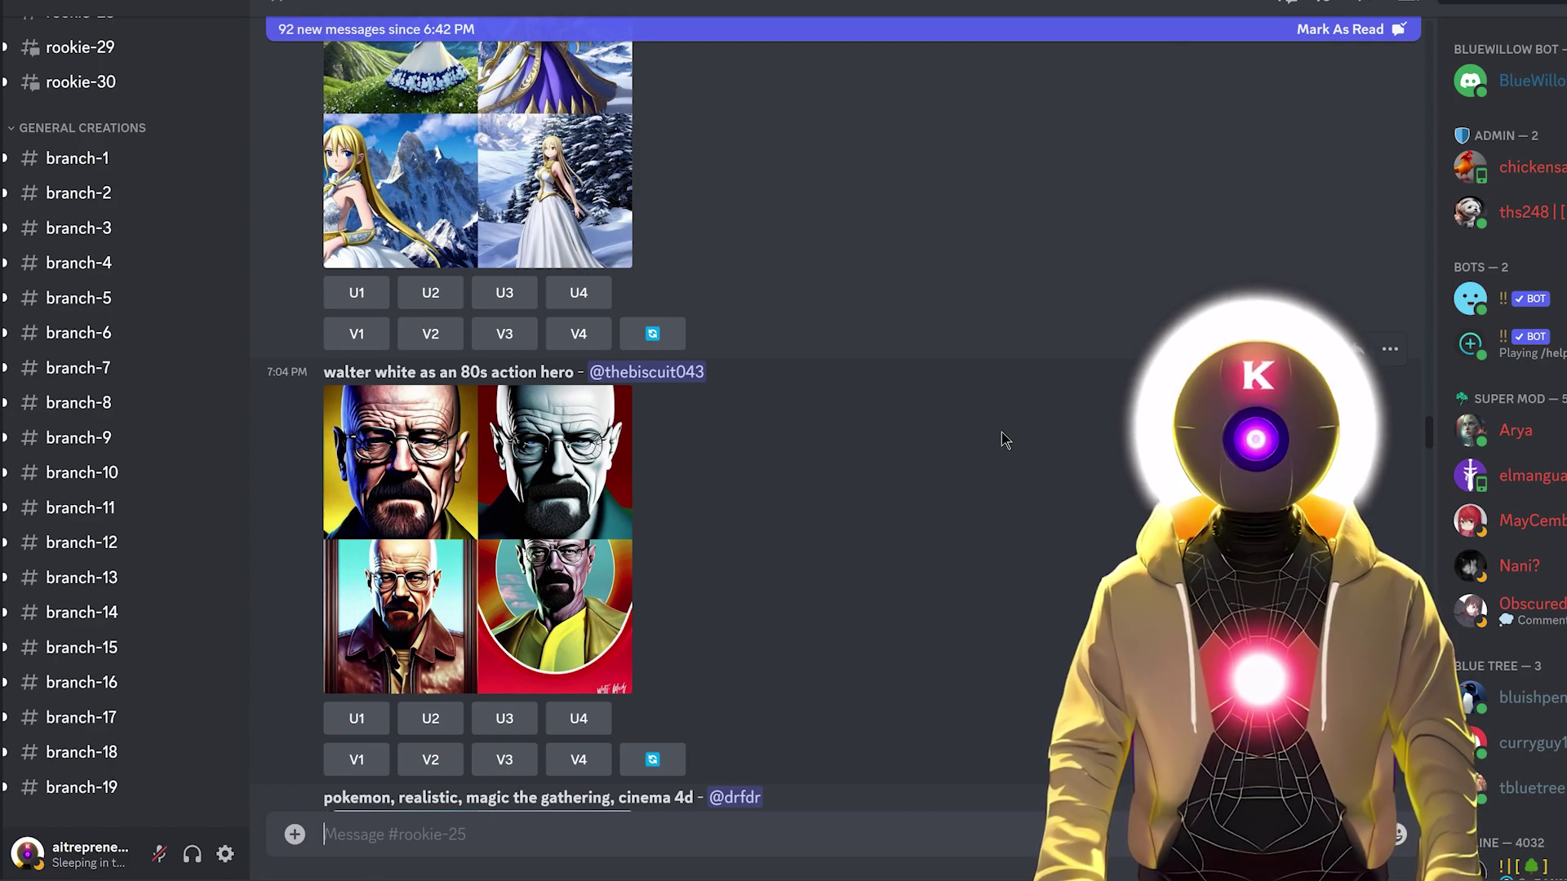
{"action": "scroll", "coordinate": [1004, 441], "scroll_direction": "down", "scroll_amount": 6}
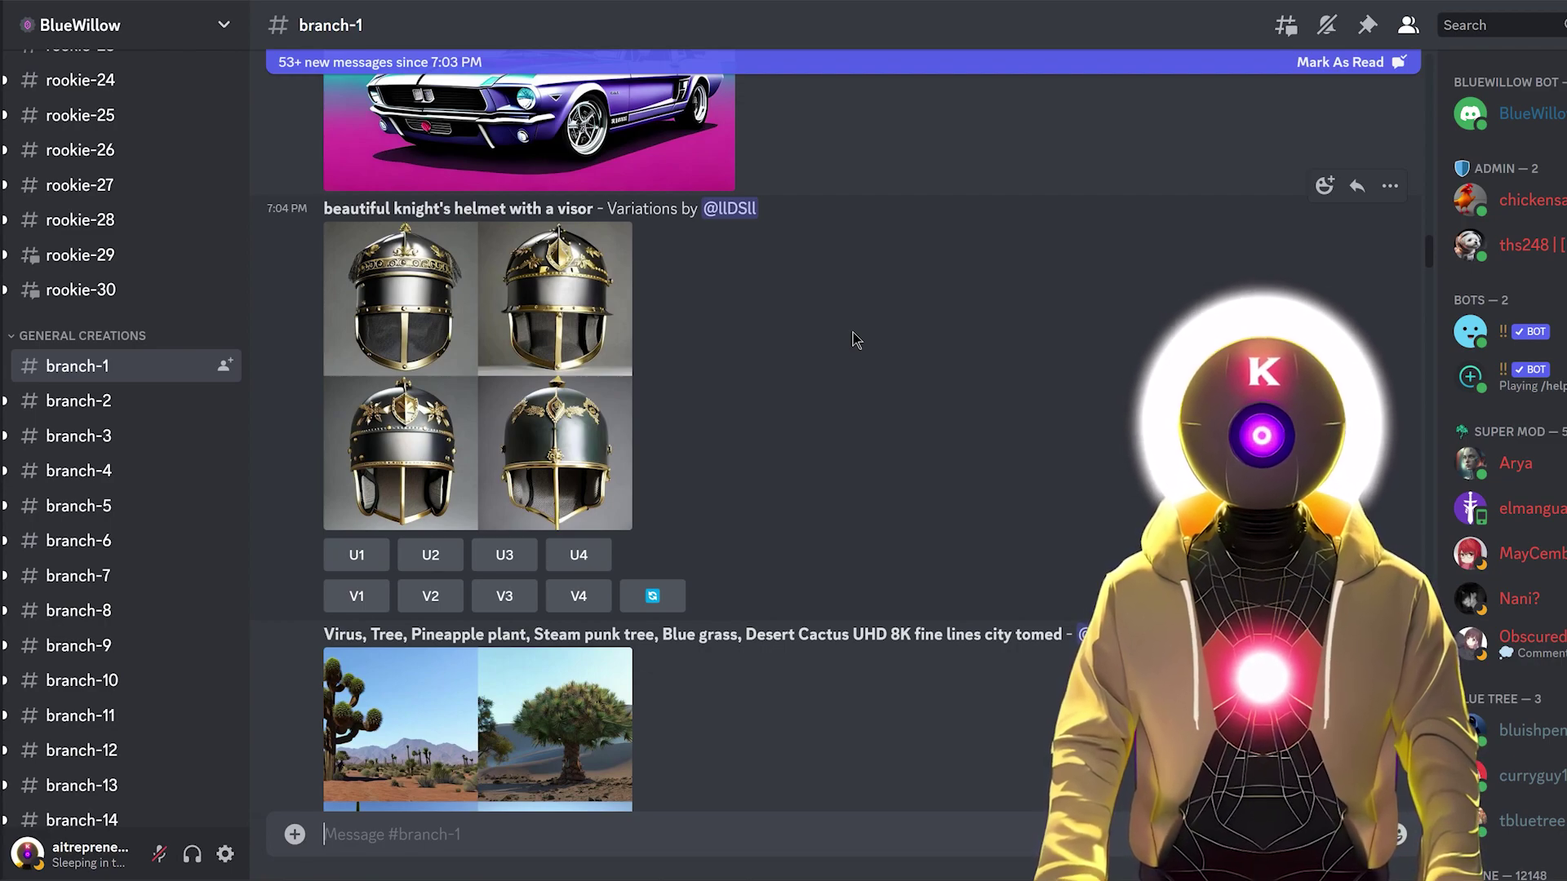
{"action": "scroll", "coordinate": [169, 343], "scroll_direction": "up", "scroll_amount": 5}
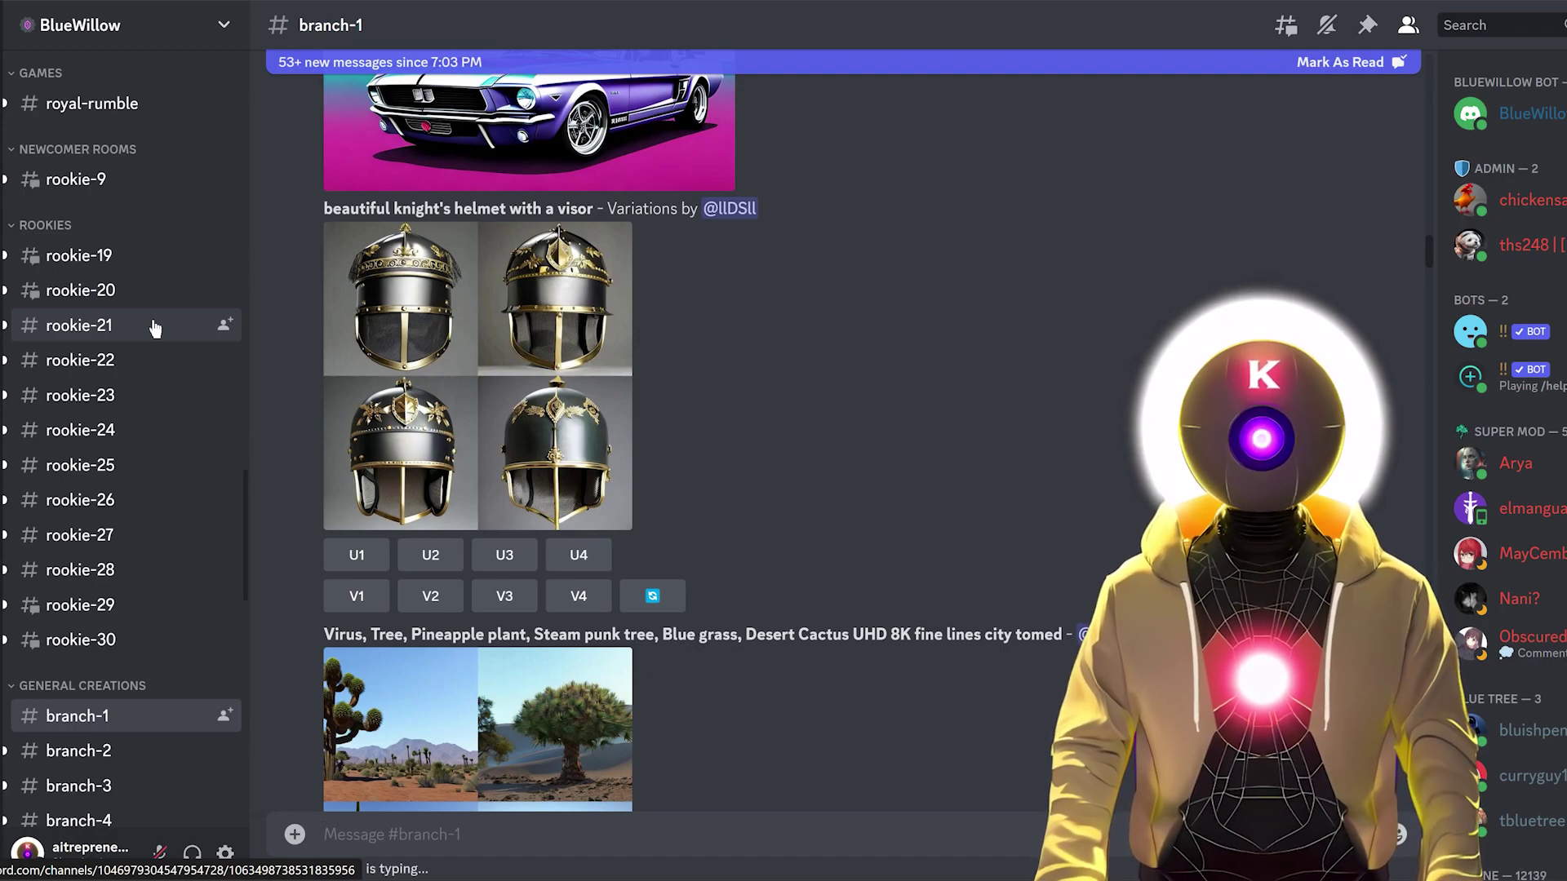
{"action": "scroll", "coordinate": [1064, 354], "scroll_direction": "down", "scroll_amount": 5}
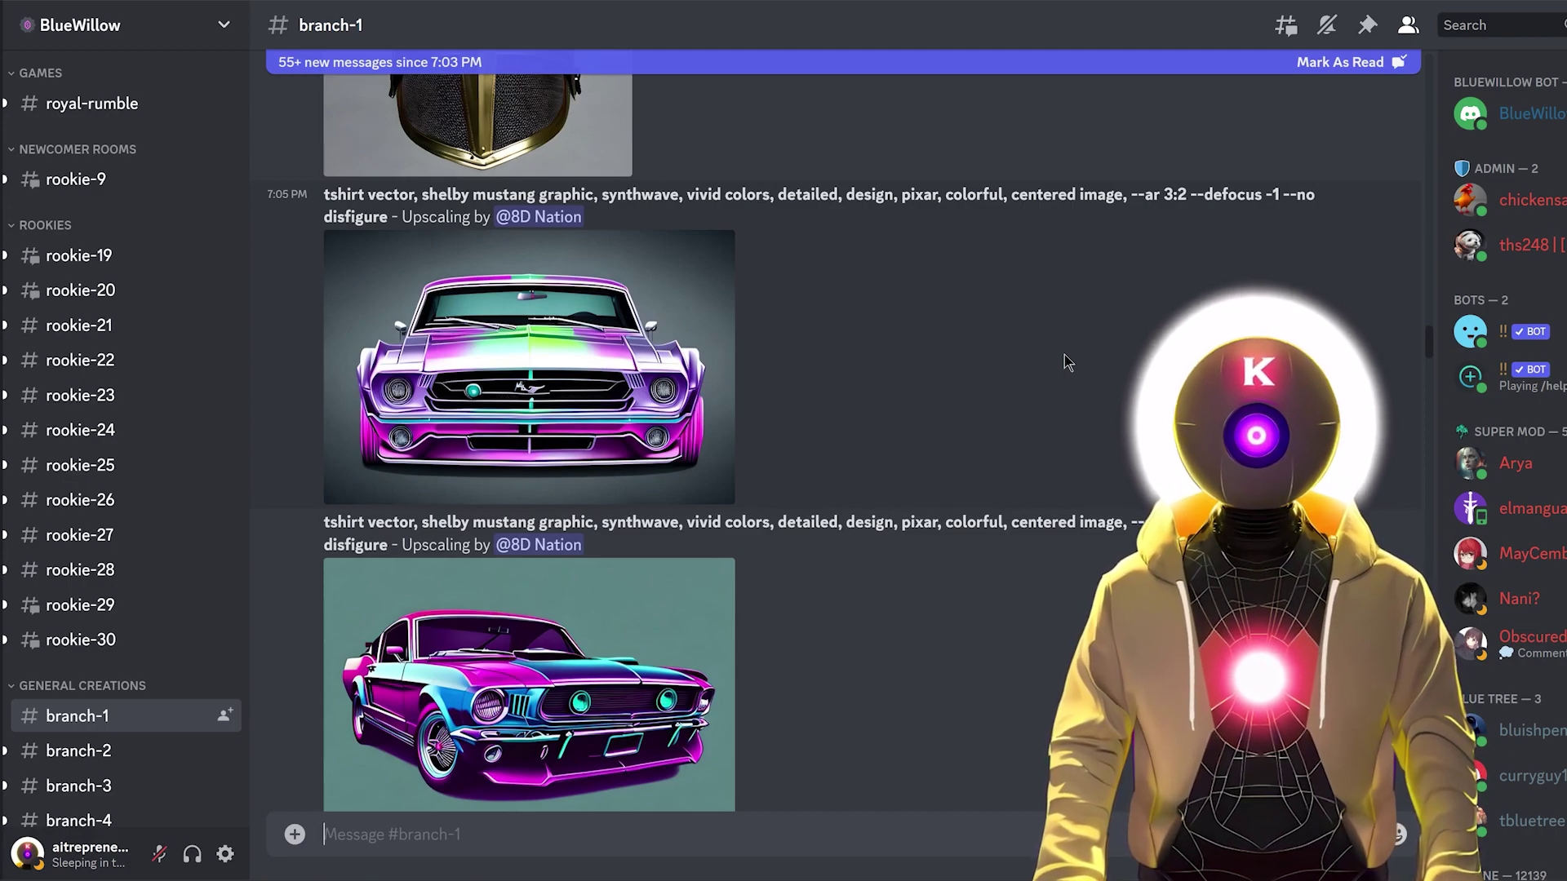
{"action": "scroll", "coordinate": [1064, 355], "scroll_direction": "down", "scroll_amount": 10}
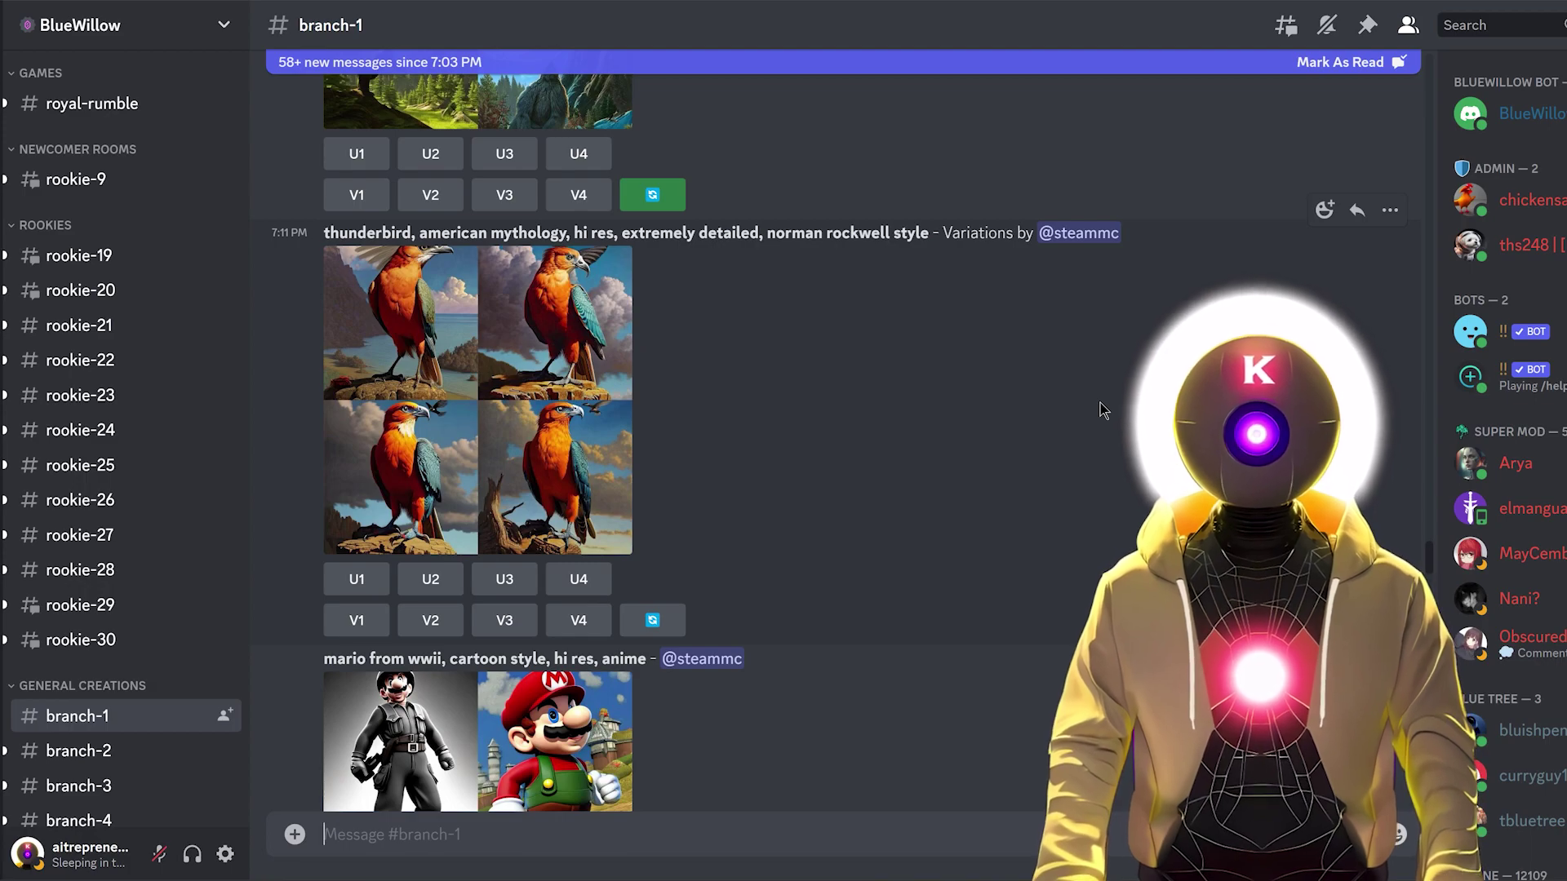